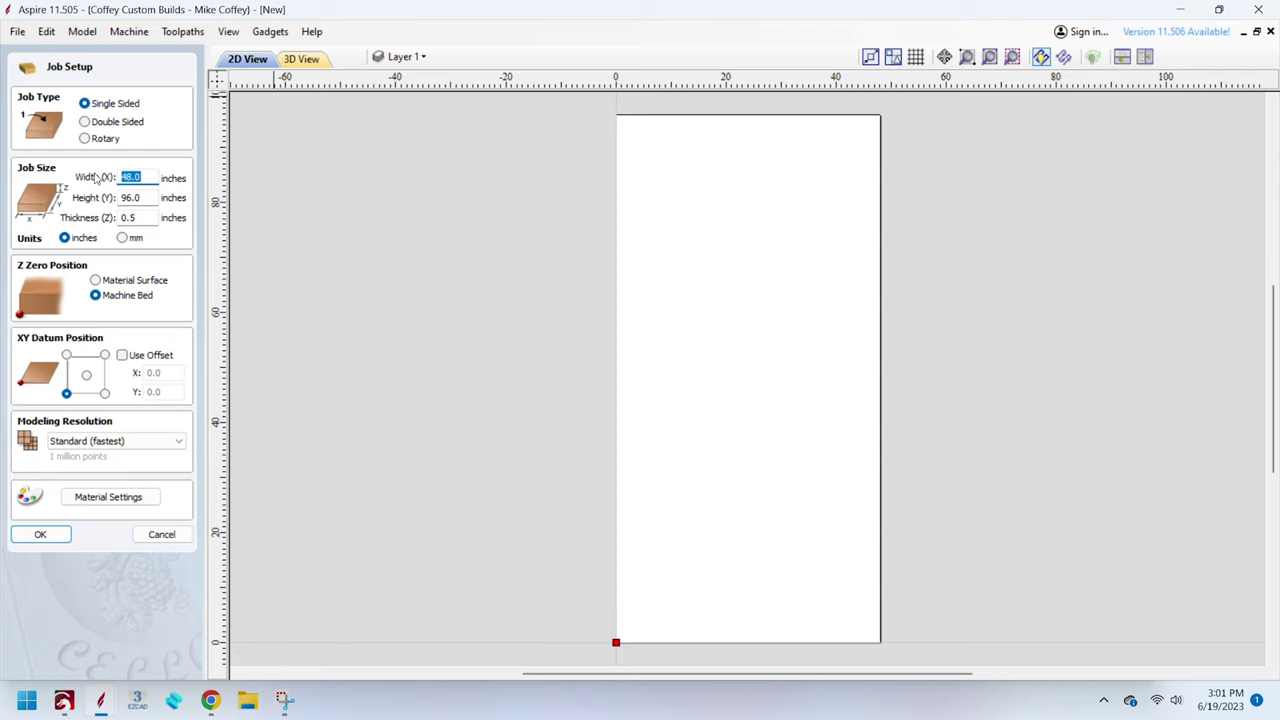
# Set the job size to 49 inches wide and 97 inches high
pyautogui.write('49')
pyautogui.press('Tab')
pyautogui.write('97')
pyautogui.press('Tab')
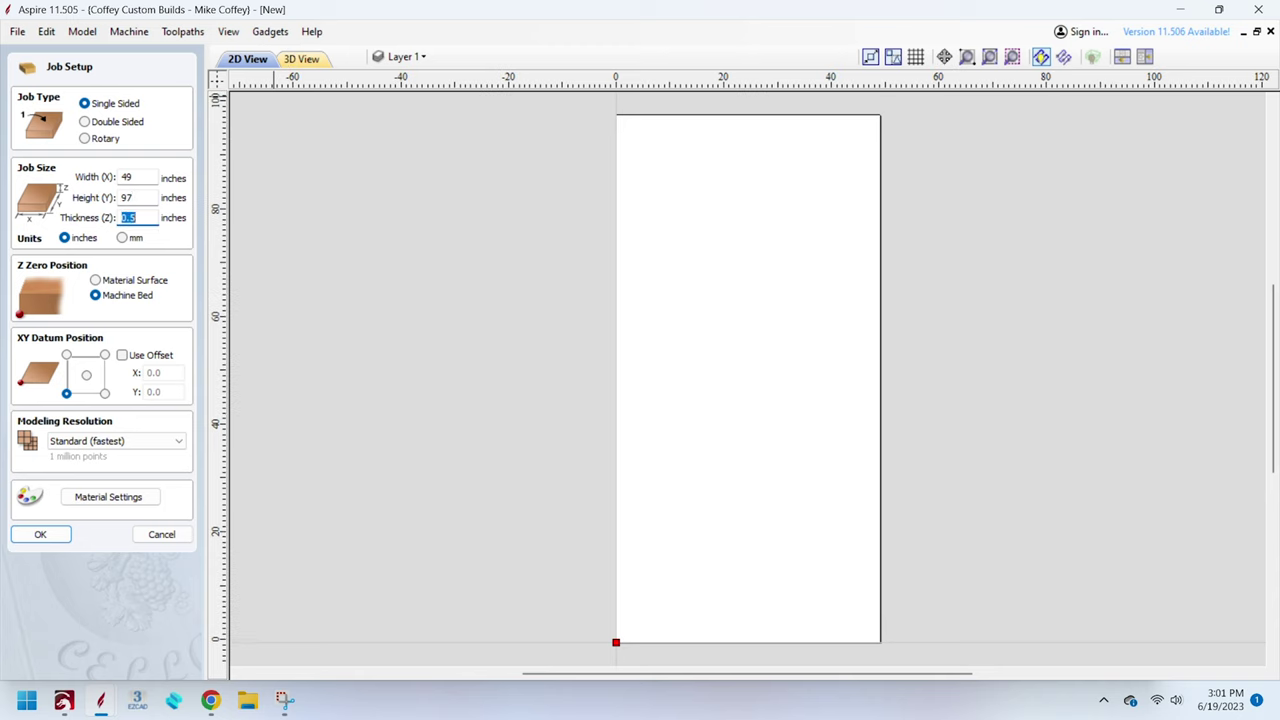
# Set the job thickness to 1 inch, place Z zero on the material surface, and create the job
pyautogui.press('Home')
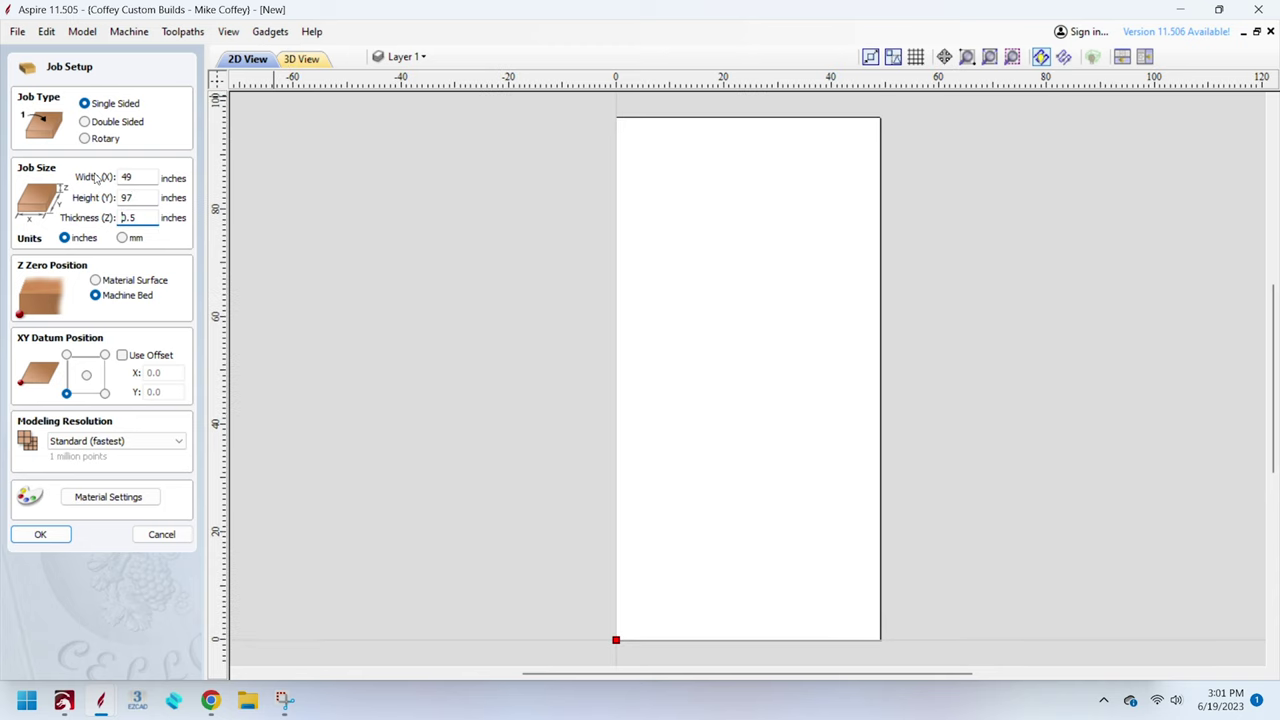
pyautogui.moveTo(150, 176); pyautogui.dragTo(116, 175)
pyautogui.moveTo(146, 218); pyautogui.dragTo(105, 215)
pyautogui.write('150')
pyautogui.press('Tab')
pyautogui.click(148, 216)
pyautogui.click(95, 280)
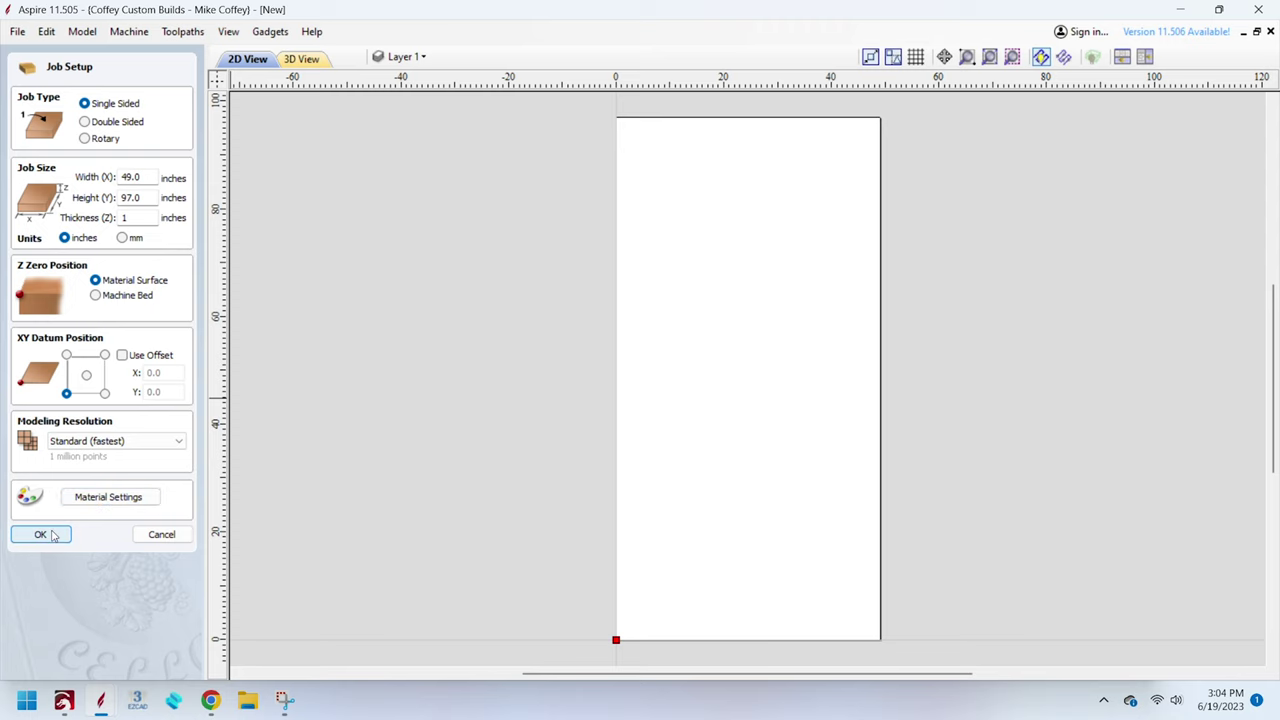
pyautogui.click(40, 534)
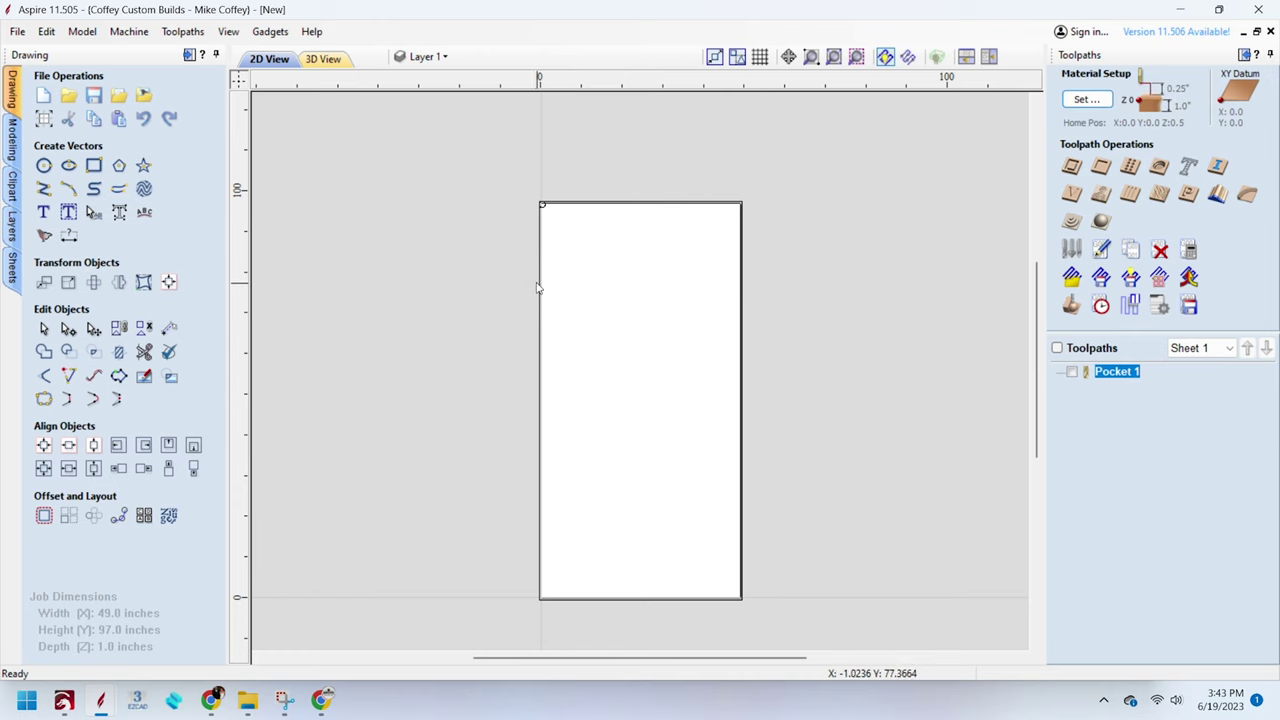
# Select the outer rectangle and inspect how far it overhangs the job's upper-left corner
pyautogui.scroll(3, 540, 260)
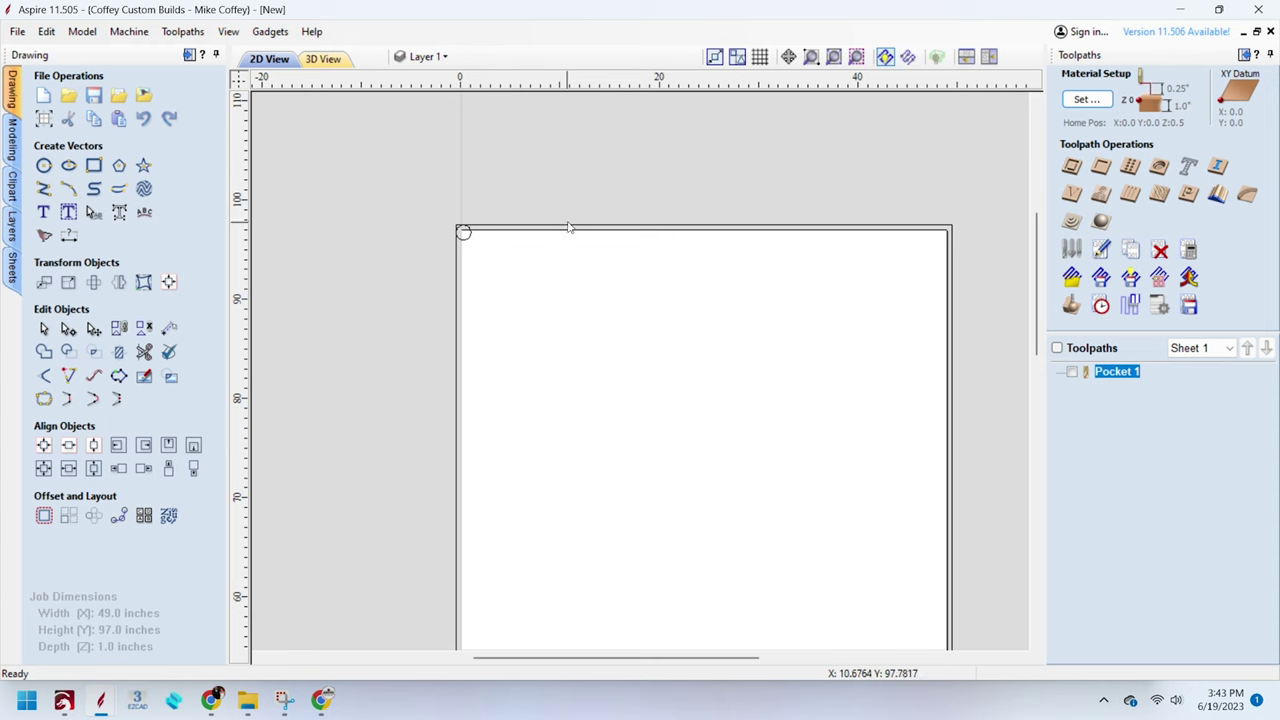
pyautogui.click(568, 228)
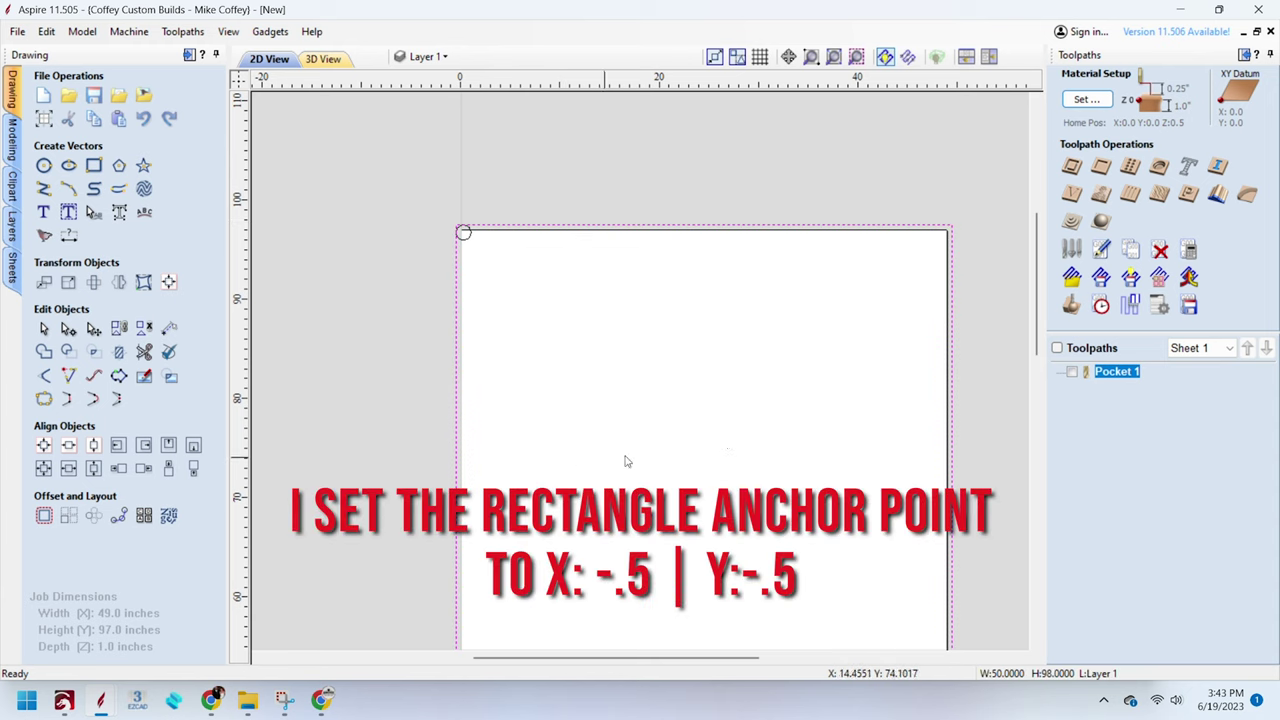
pyautogui.scroll(3, 455, 210)
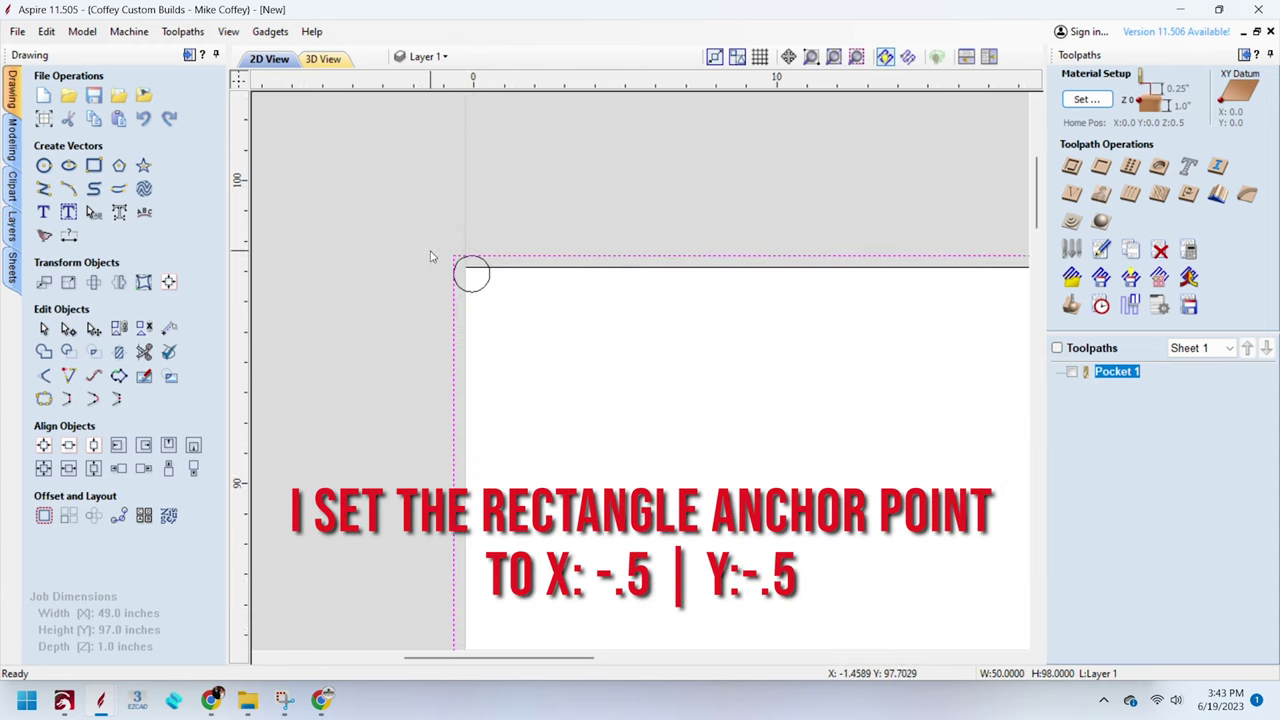
pyautogui.scroll(3, 430, 257)
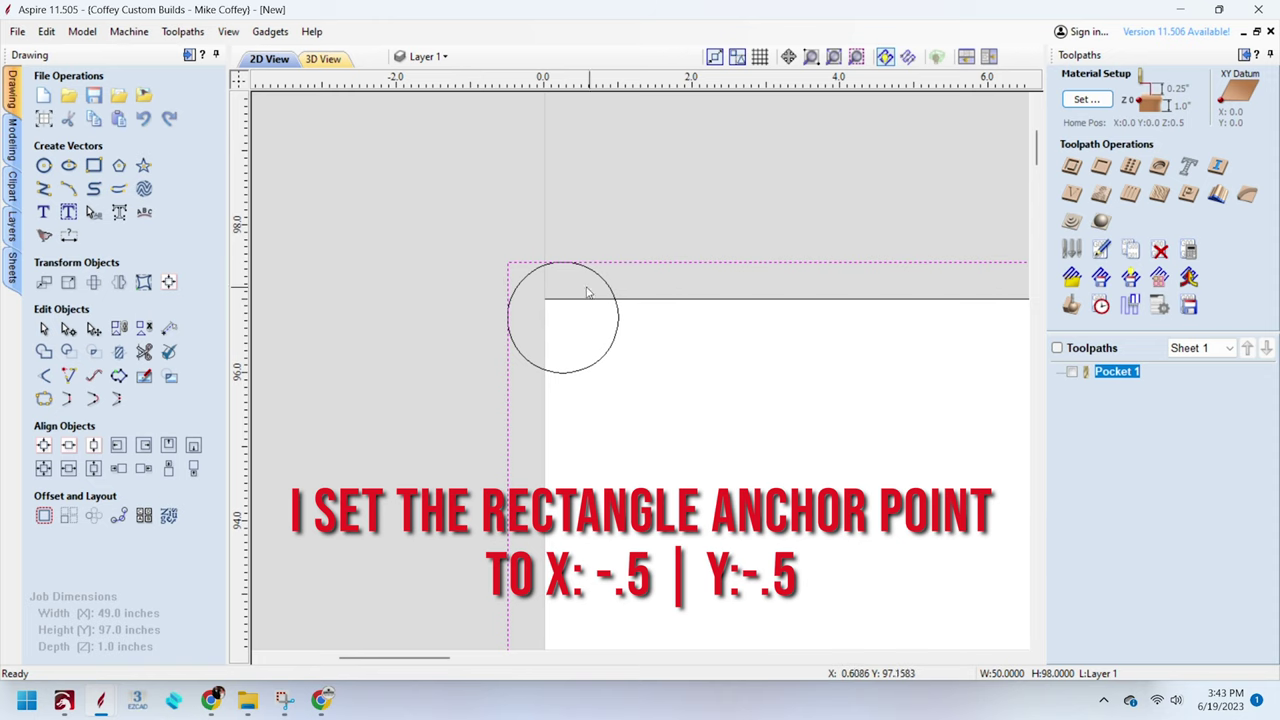
# Nudge the corner circle back and forth along the outer rectangle to imitate the spoilboard cutter's passes
pyautogui.click(614, 352)
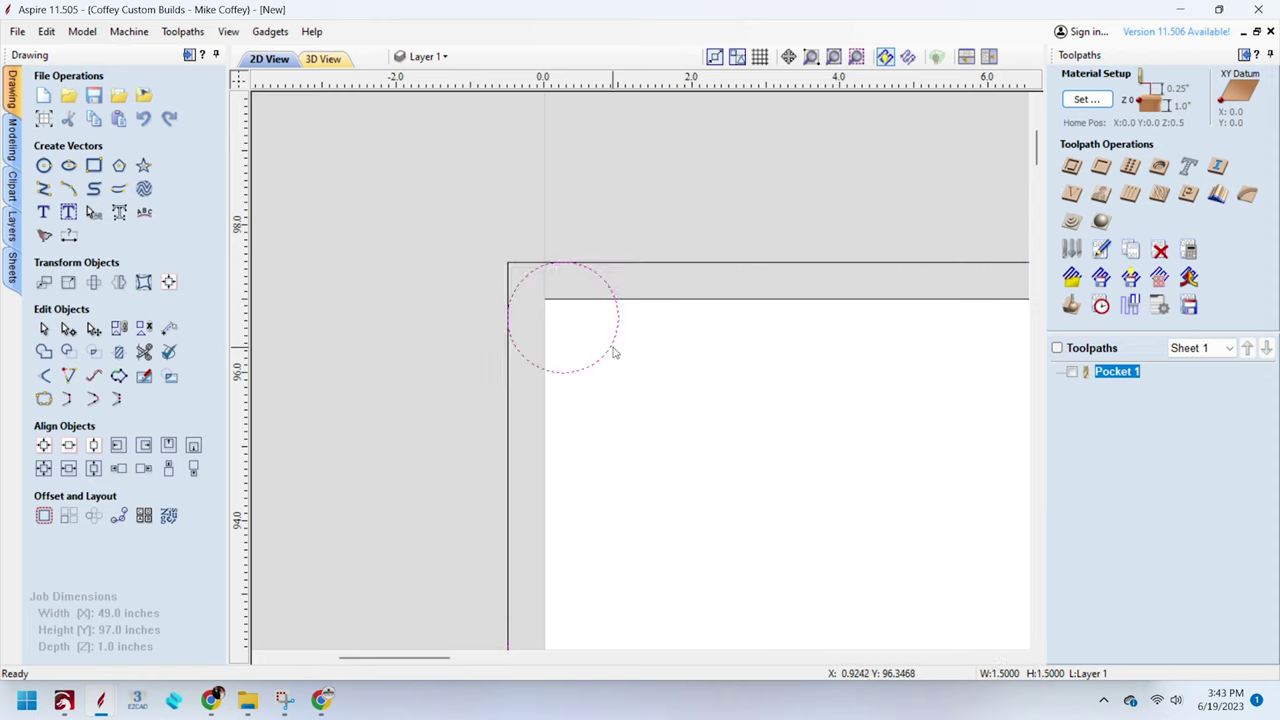
pyautogui.press('Right')
pyautogui.press('Right')
pyautogui.press('Down')
pyautogui.press('Down')
pyautogui.press('Down')
pyautogui.press('Left')
pyautogui.press('Left')
pyautogui.press('Up')
pyautogui.press('Up')
pyautogui.press('Up')
pyautogui.press('Right')
pyautogui.press('Right')
pyautogui.press('Right')
pyautogui.press('Right')
pyautogui.press('Right')
pyautogui.press('Right')
pyautogui.press('Right')
pyautogui.press('Right')
pyautogui.press('Down')
pyautogui.press('Down')
pyautogui.press('Down')
pyautogui.press('Down')
pyautogui.press('Down')
pyautogui.press('Down')
pyautogui.press('Down')
pyautogui.press('Down')
pyautogui.press('Down')
pyautogui.press('Down')
pyautogui.press('Up')
pyautogui.press('Down')
pyautogui.press('Down')
pyautogui.press('Down')
pyautogui.press('Down')
pyautogui.press('Down')
pyautogui.press('Down')
pyautogui.press('Down')
pyautogui.press('Down')
pyautogui.press('Down')
pyautogui.press('Down')
pyautogui.press('Down')
pyautogui.press('Up')
pyautogui.press('Up')
pyautogui.press('Up')
pyautogui.press('Up')
pyautogui.press('Up')
pyautogui.press('Up')
pyautogui.press('Up')
pyautogui.press('Up')
pyautogui.press('Up')
pyautogui.press('Up')
pyautogui.press('Up')
pyautogui.press('Up')
pyautogui.press('Right')
pyautogui.press('Right')
pyautogui.press('Right')
pyautogui.press('Right')
pyautogui.press('Right')
pyautogui.press('Right')
pyautogui.press('Right')
pyautogui.press('Left')
pyautogui.press('Left')
pyautogui.press('Left')
pyautogui.press('Left')
pyautogui.press('Left')
pyautogui.press('Left')
pyautogui.press('Left')
pyautogui.press('Up')
pyautogui.press('Up')
pyautogui.press('Up')
pyautogui.press('Up')
pyautogui.press('Up')
pyautogui.press('Up')
pyautogui.press('Up')
pyautogui.press('Up')
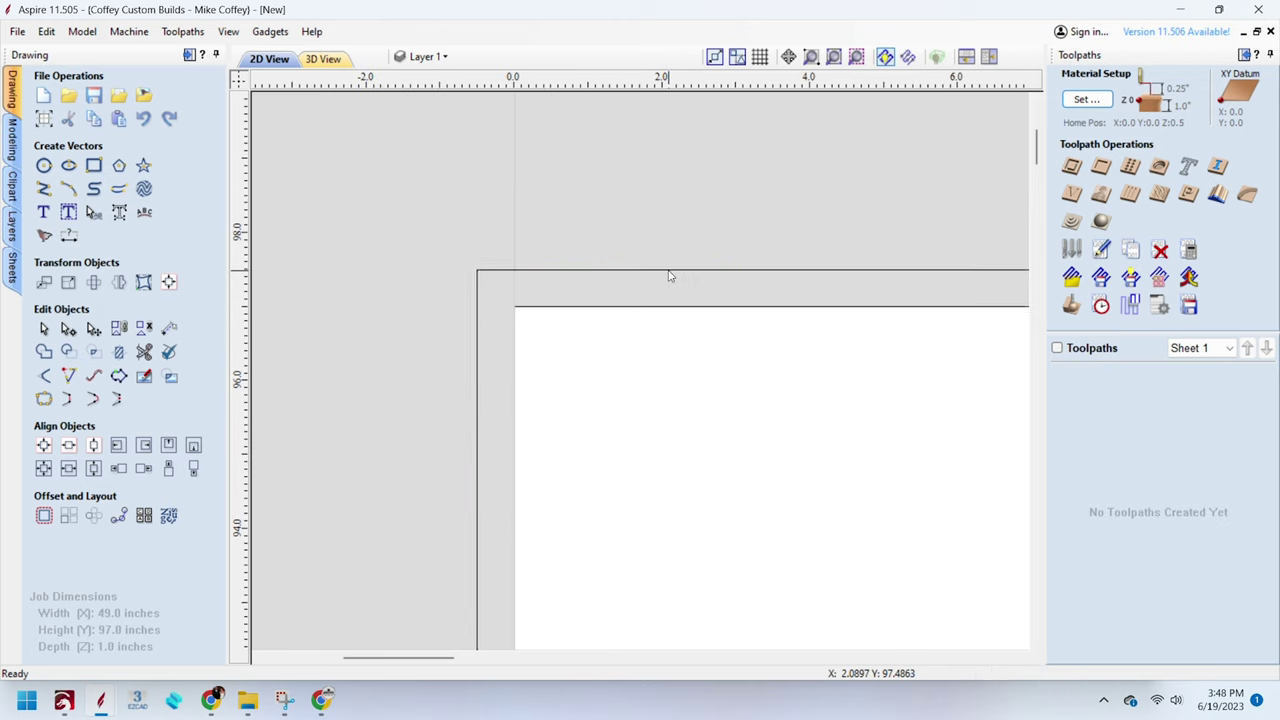
# Select the outer rectangle and start a Pocket toolpath for it
pyautogui.click(671, 277)
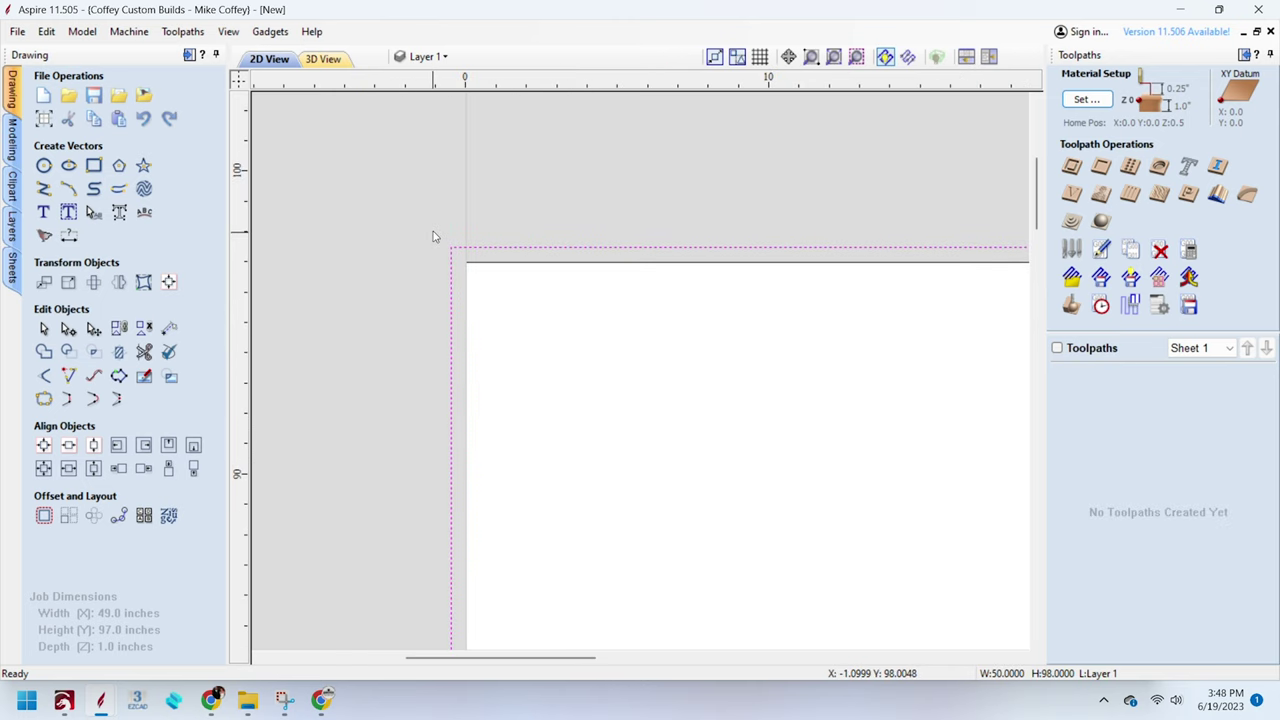
pyautogui.scroll(-5, 433, 237)
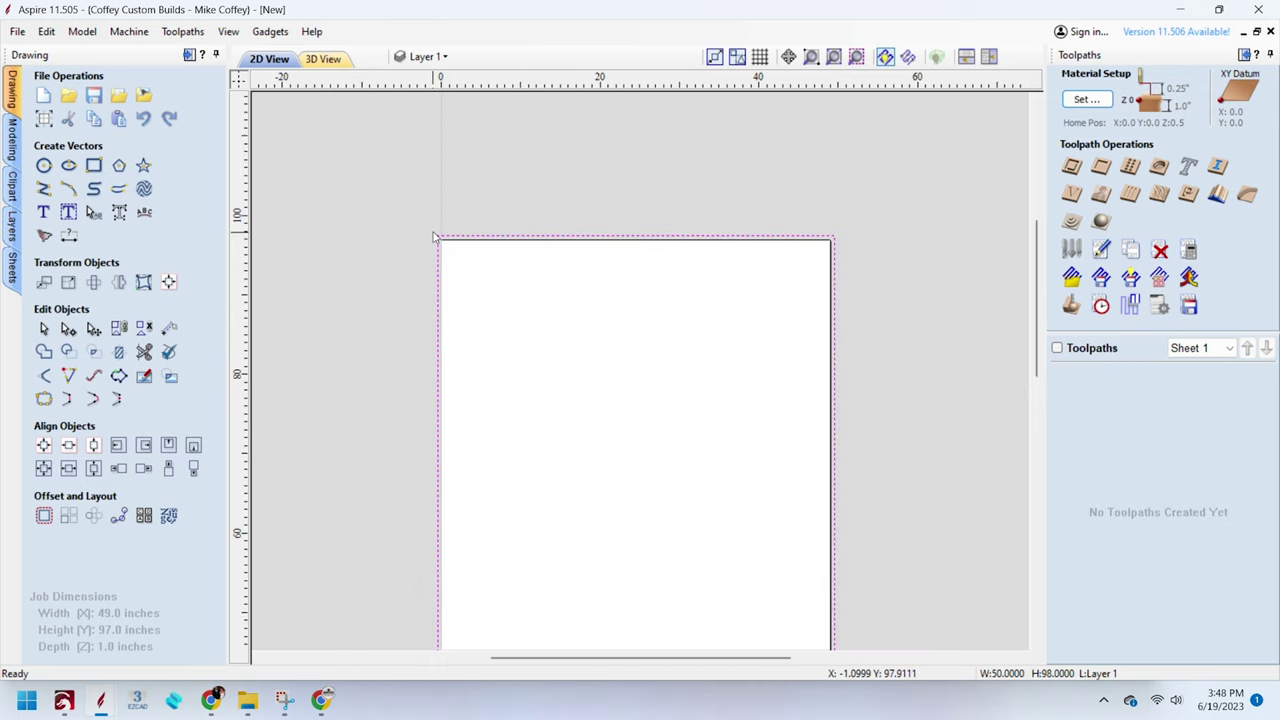
pyautogui.click(1124, 169)
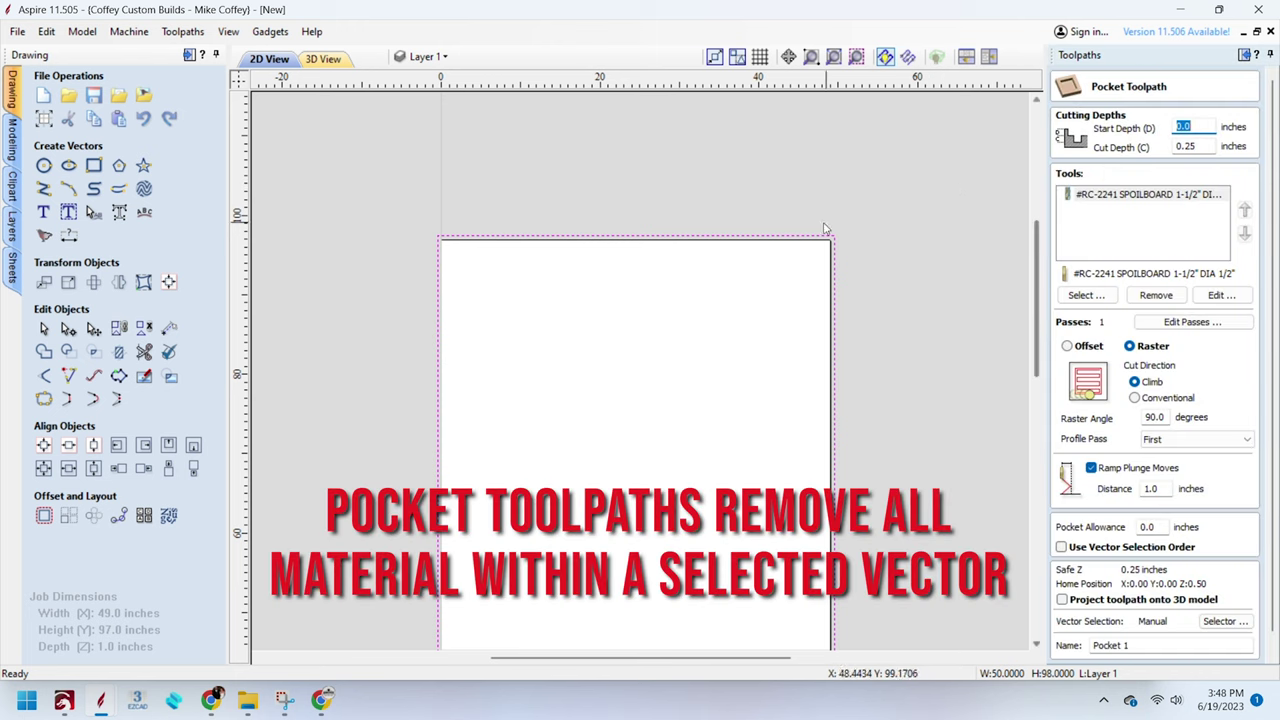
# Add the #RC-2241 SPOILBOARD 1-1/2" cutter from the tool database and remove the duplicate entry from the pocket's tool list
pyautogui.click(1086, 295)
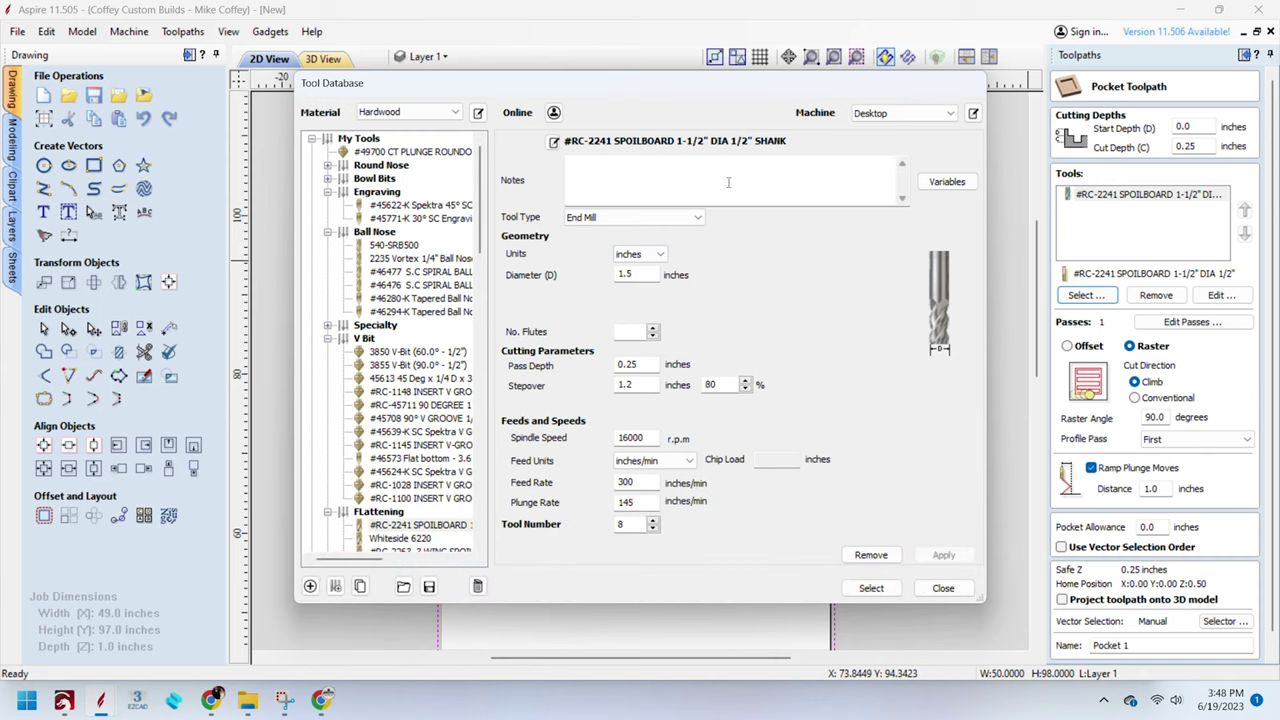
pyautogui.click(871, 588)
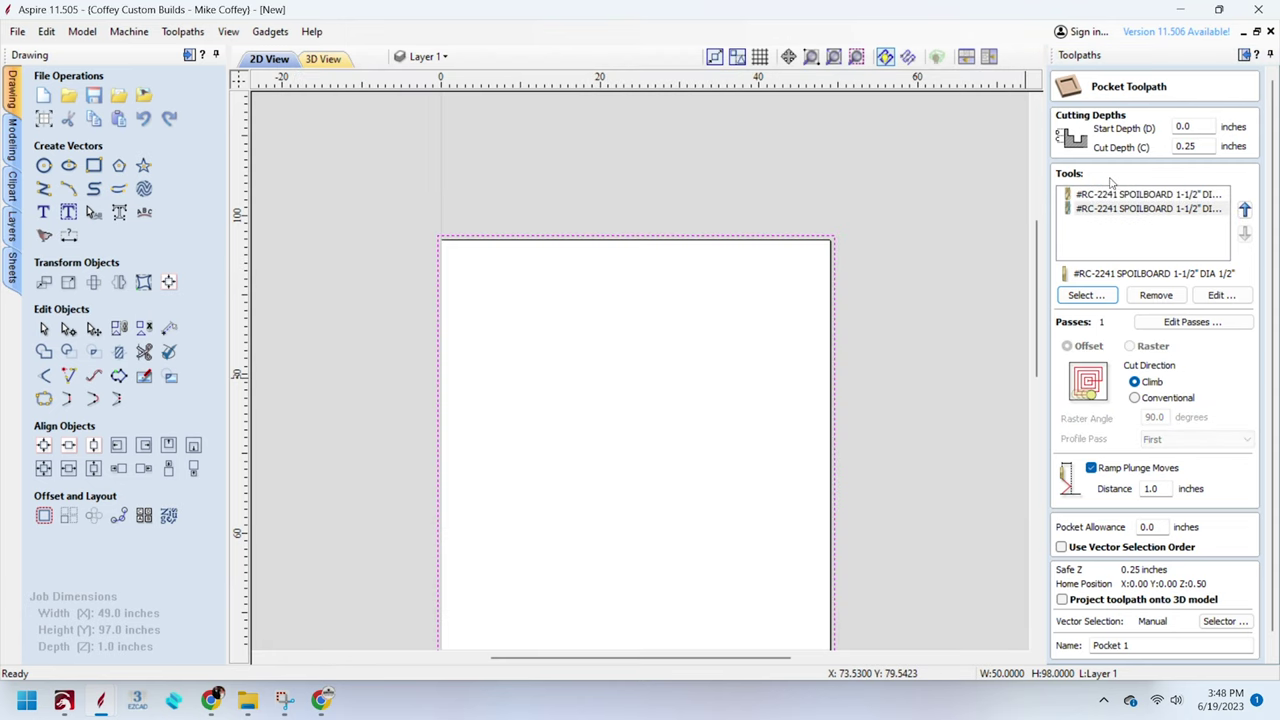
pyautogui.click(1156, 295)
pyautogui.click(1150, 196)
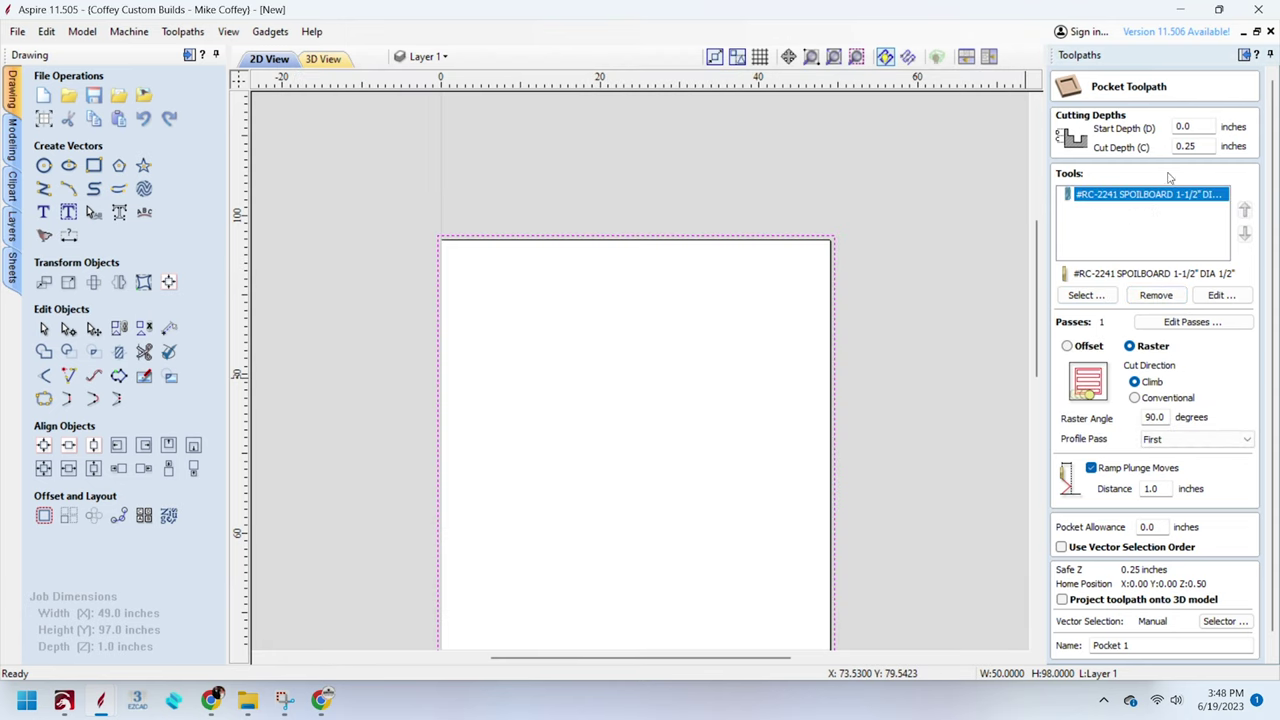
# Divide the pocket's 0.25-inch cut depth into 4 passes
pyautogui.click(1200, 146)
pyautogui.moveTo(1200, 146); pyautogui.dragTo(1163, 148)
pyautogui.click(1192, 321)
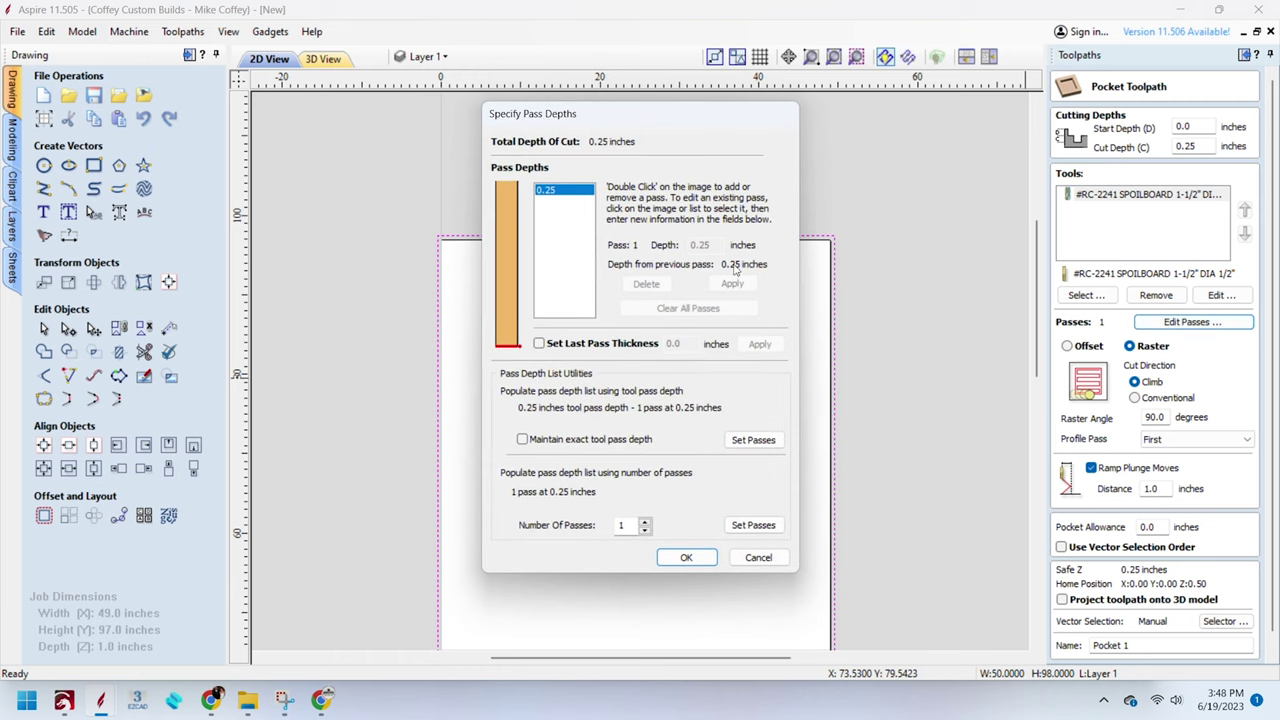
pyautogui.click(646, 521)
pyautogui.click(646, 521)
pyautogui.click(646, 521)
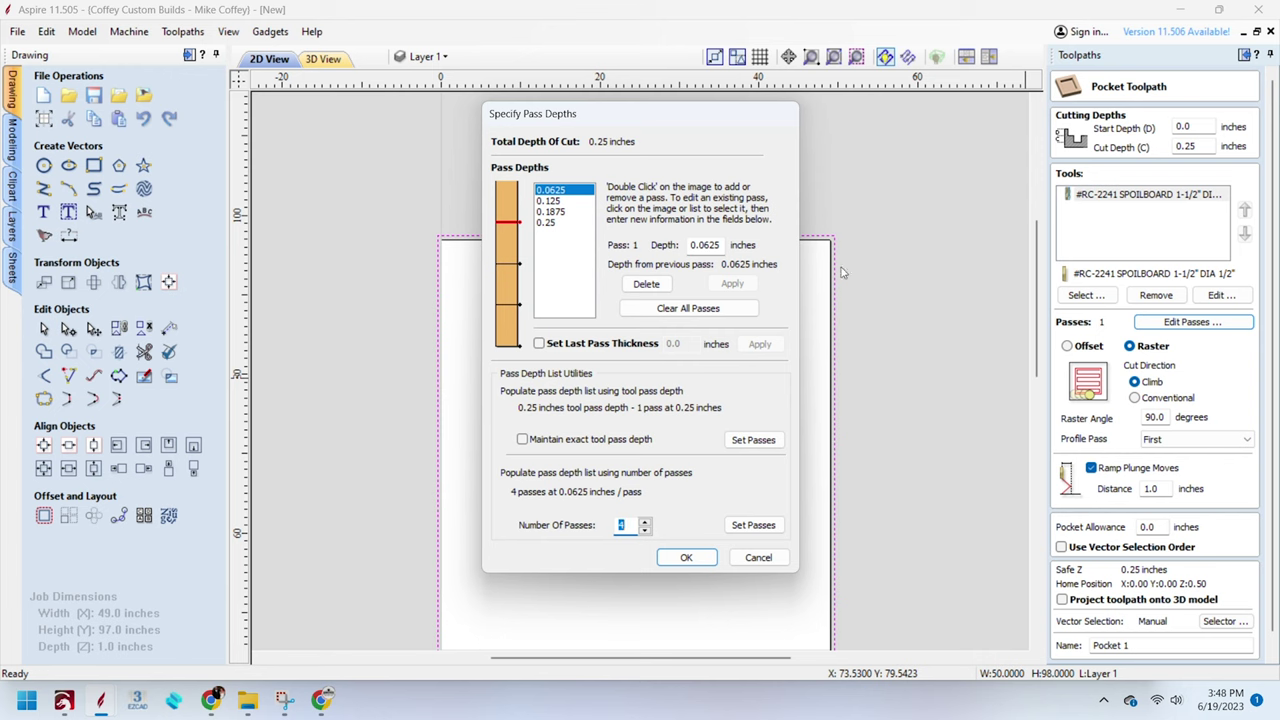
pyautogui.click(686, 558)
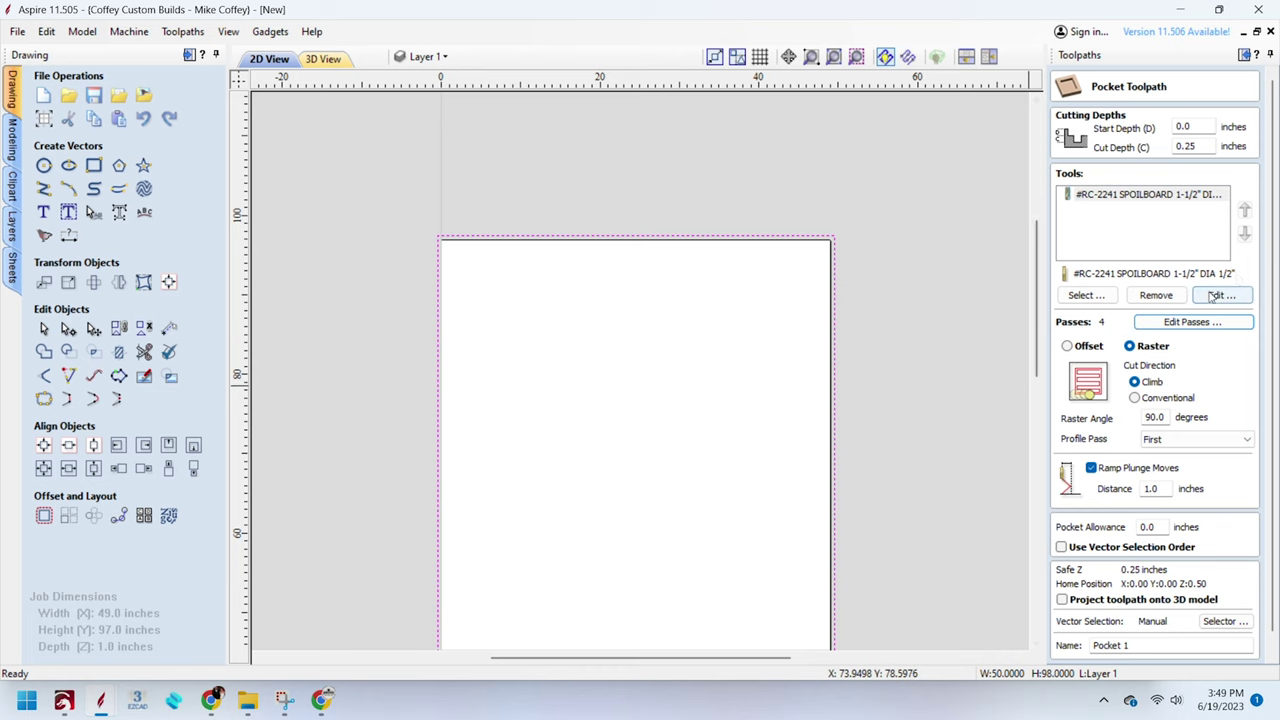
# Draw a 1.5-inch diameter circle inside the rectangle at about X 21.15, Y 77.34, and view it up close
pyautogui.scroll(-1, 1272, 336)
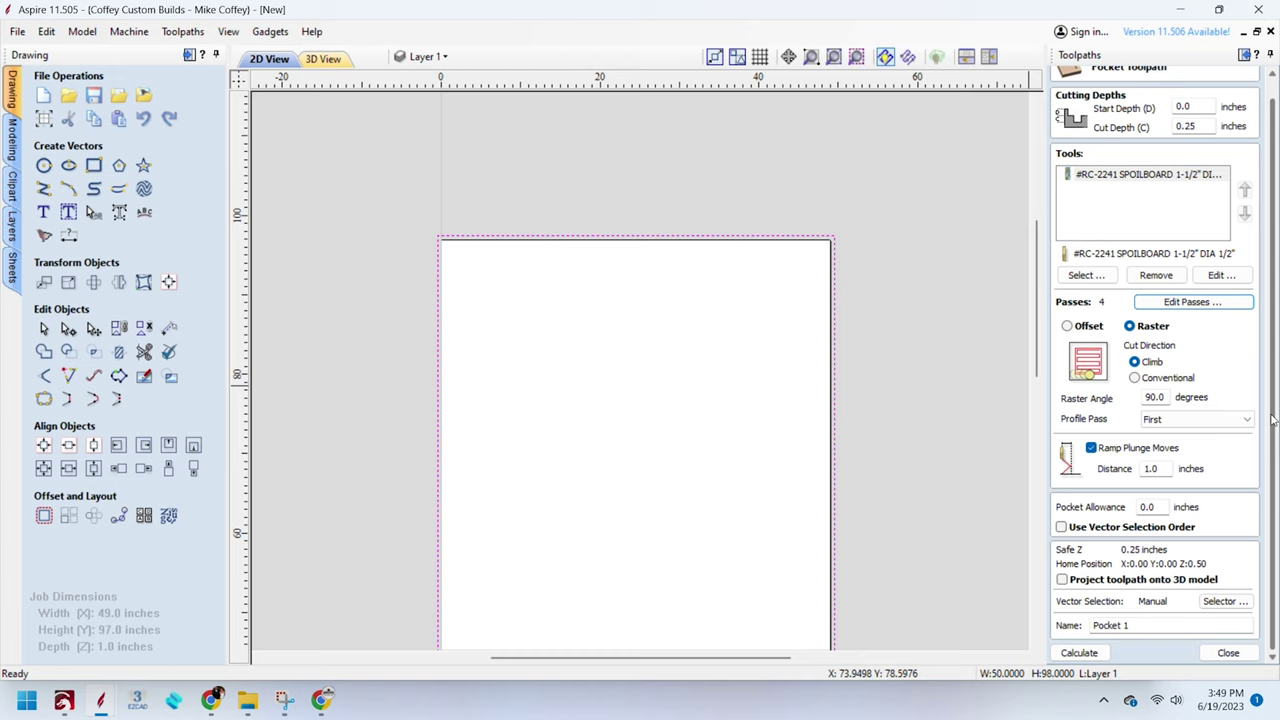
pyautogui.click(626, 369)
pyautogui.click(43, 165)
pyautogui.click(607, 389)
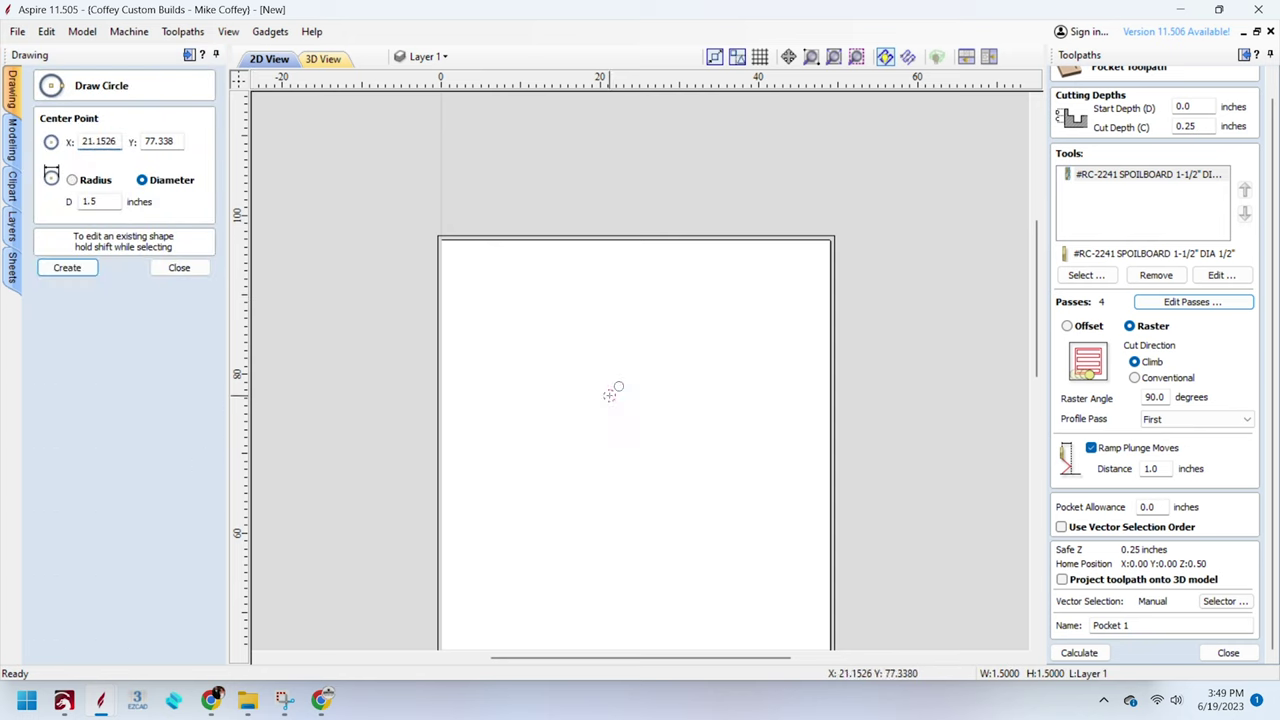
pyautogui.write('4')
pyautogui.press('Return')
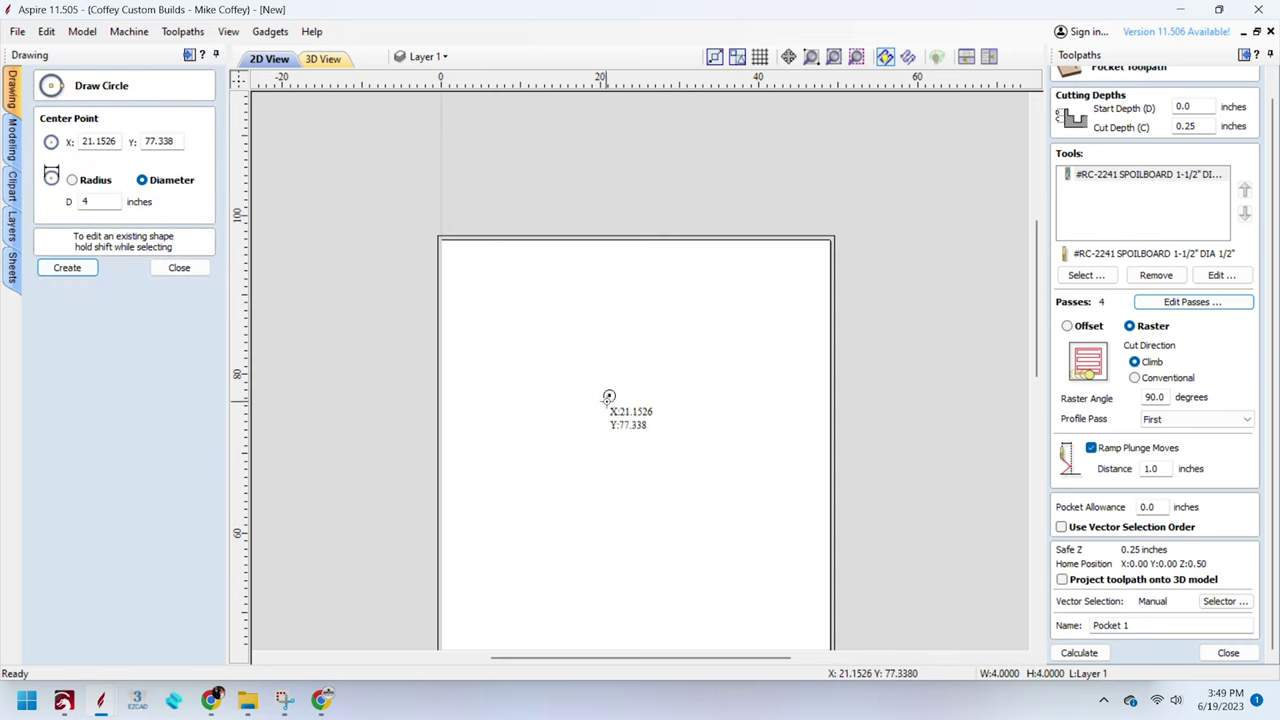
pyautogui.press('Escape')
pyautogui.click(613, 405)
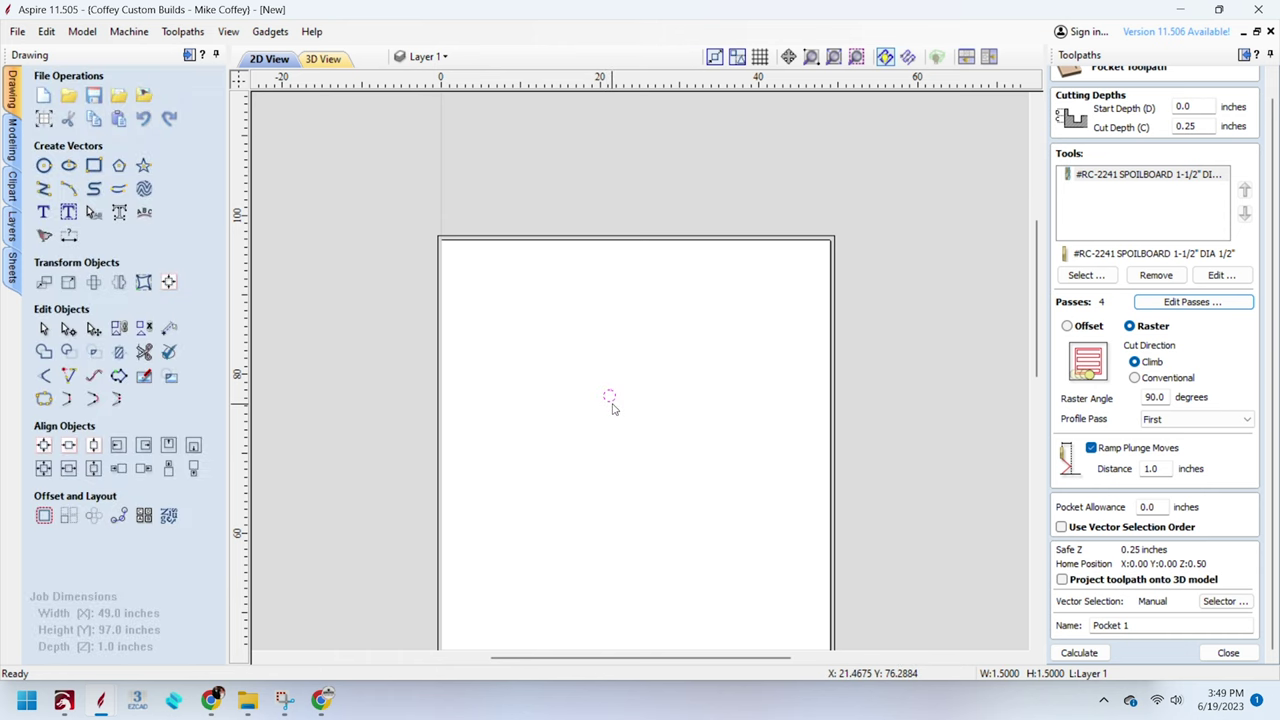
pyautogui.scroll(3, 613, 405)
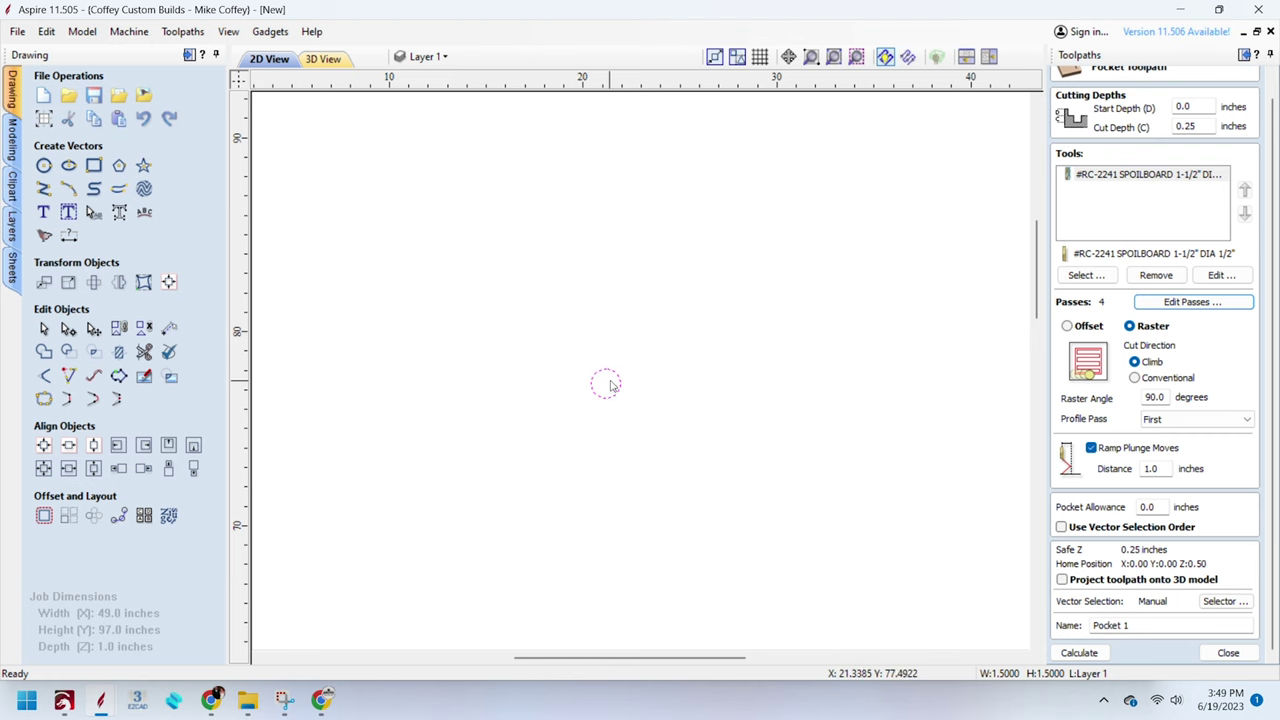
pyautogui.scroll(-4, 611, 377)
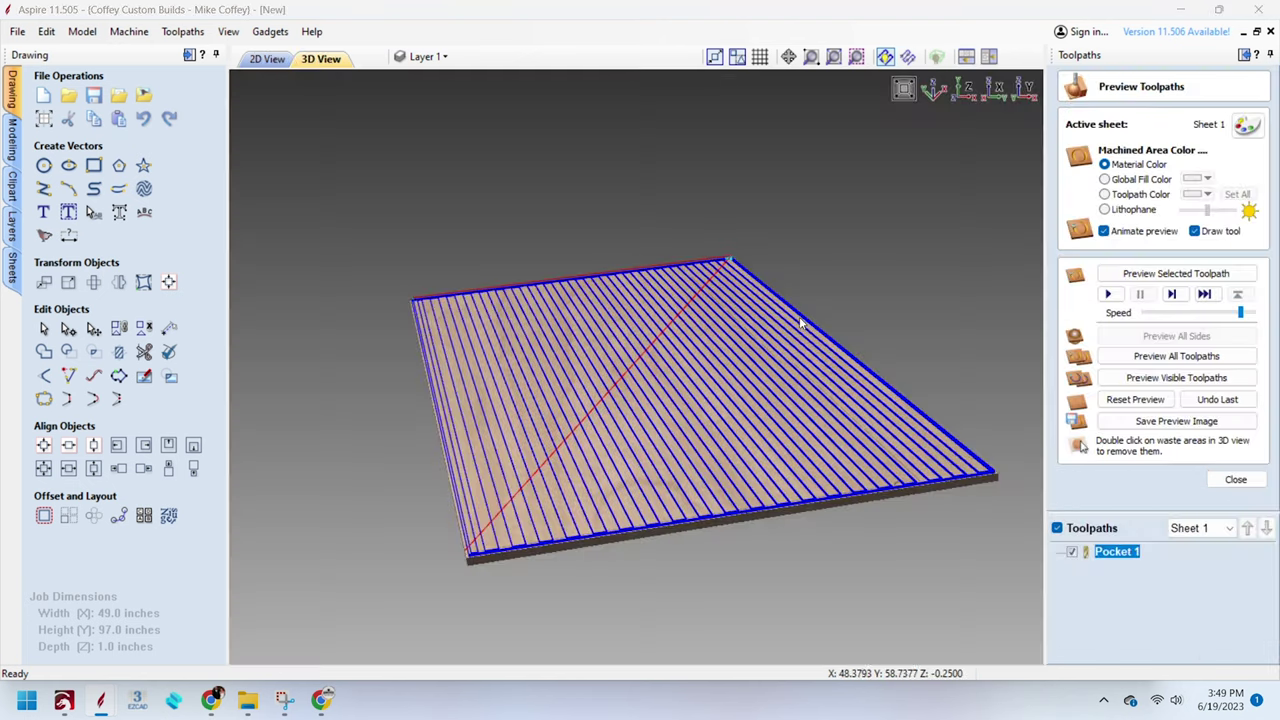
# Reset the 3D toolpath preview and run the simulation of all toolpaths
pyautogui.moveTo(663, 297); pyautogui.dragTo(745, 300)
pyautogui.click(1138, 399)
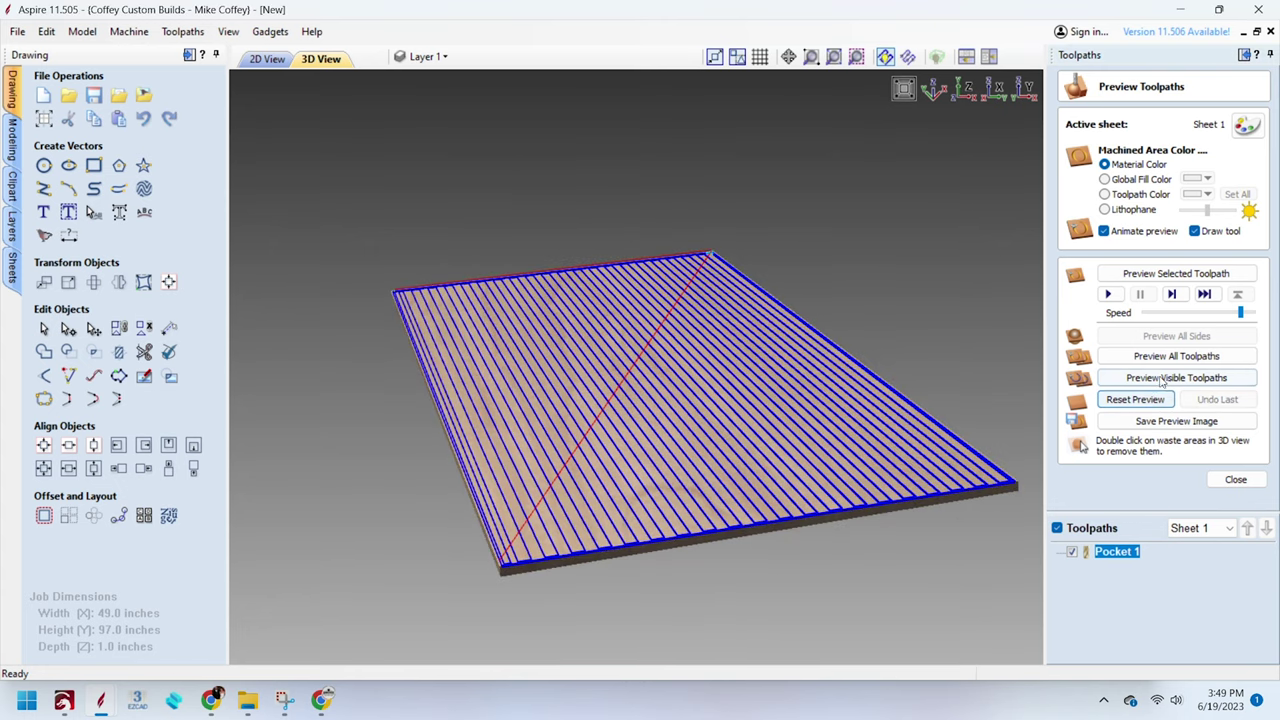
pyautogui.moveTo(694, 286); pyautogui.dragTo(700, 305)
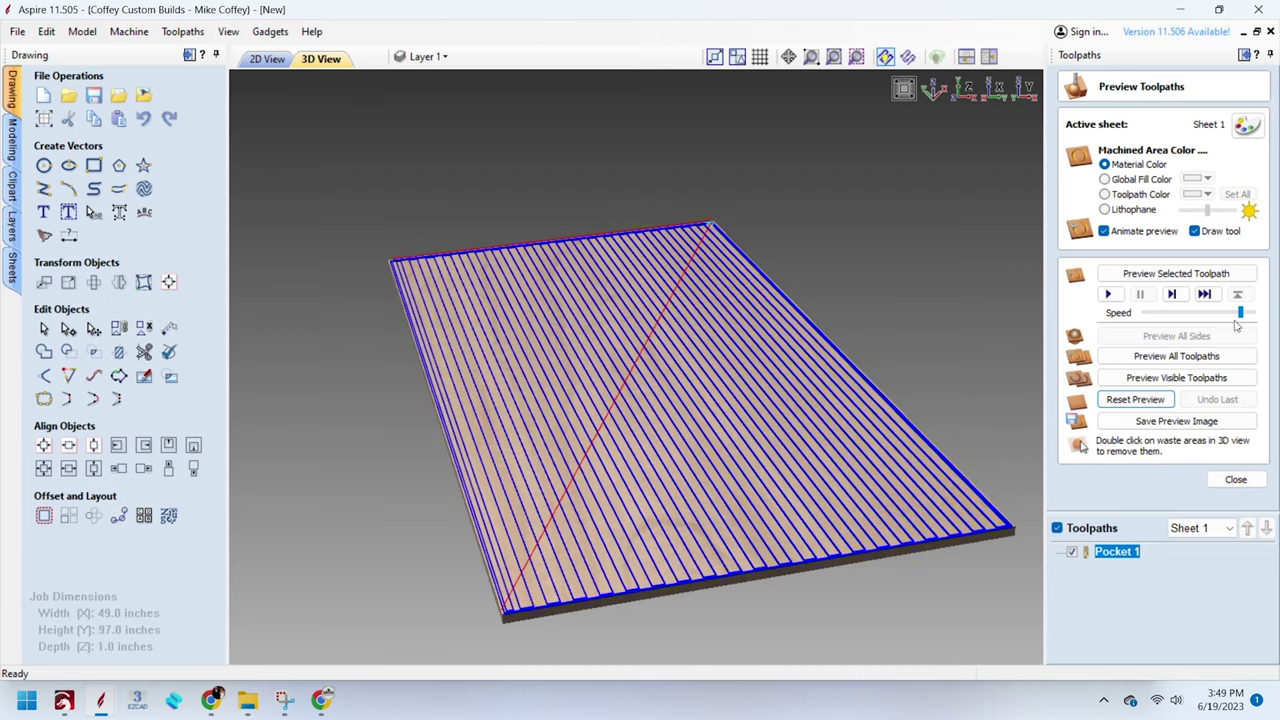
pyautogui.click(1140, 358)
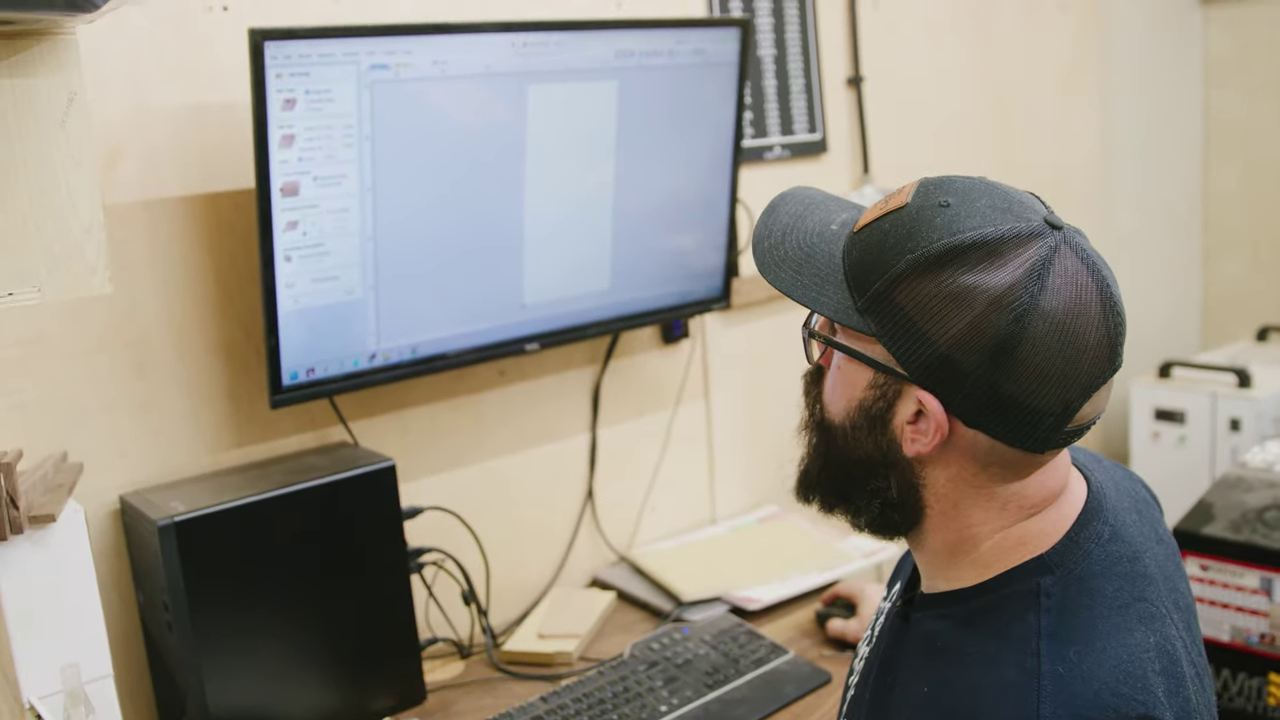
# Create a job 7.5 inches wide, 19 inches high and 0.65 inches thick, with Z zero on the machine bed
pyautogui.write('7.5')
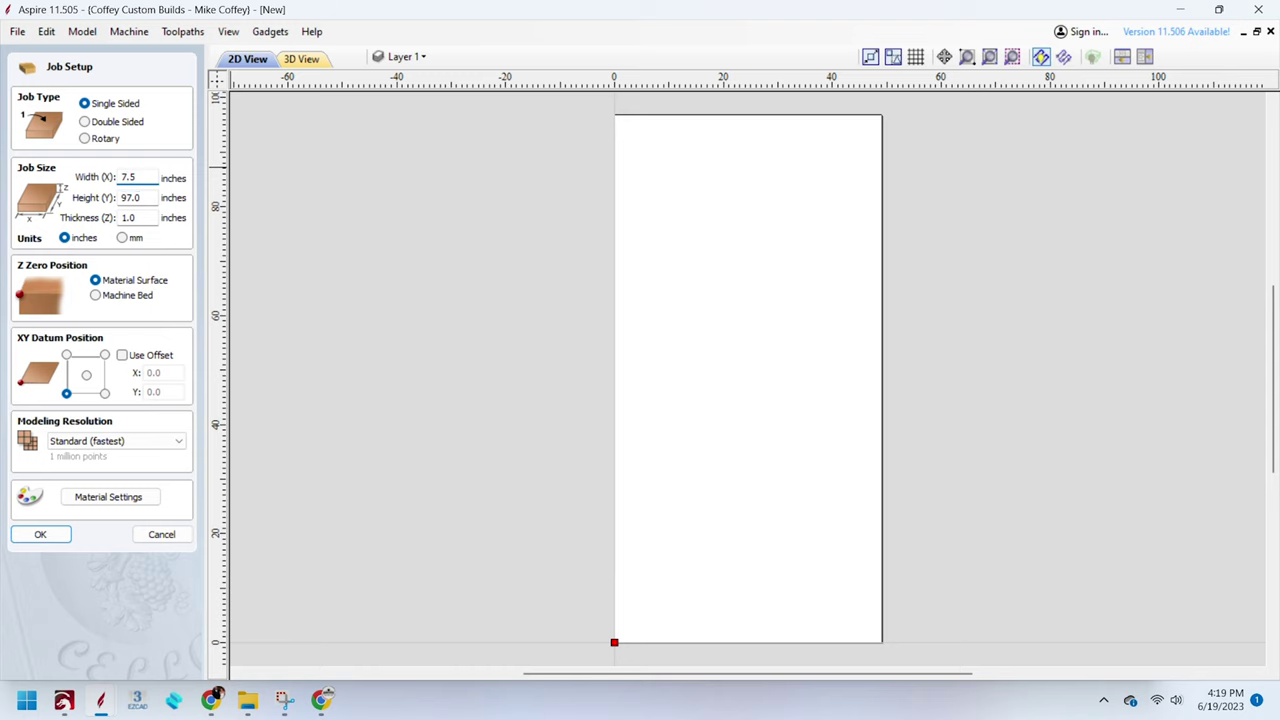
pyautogui.press('Tab')
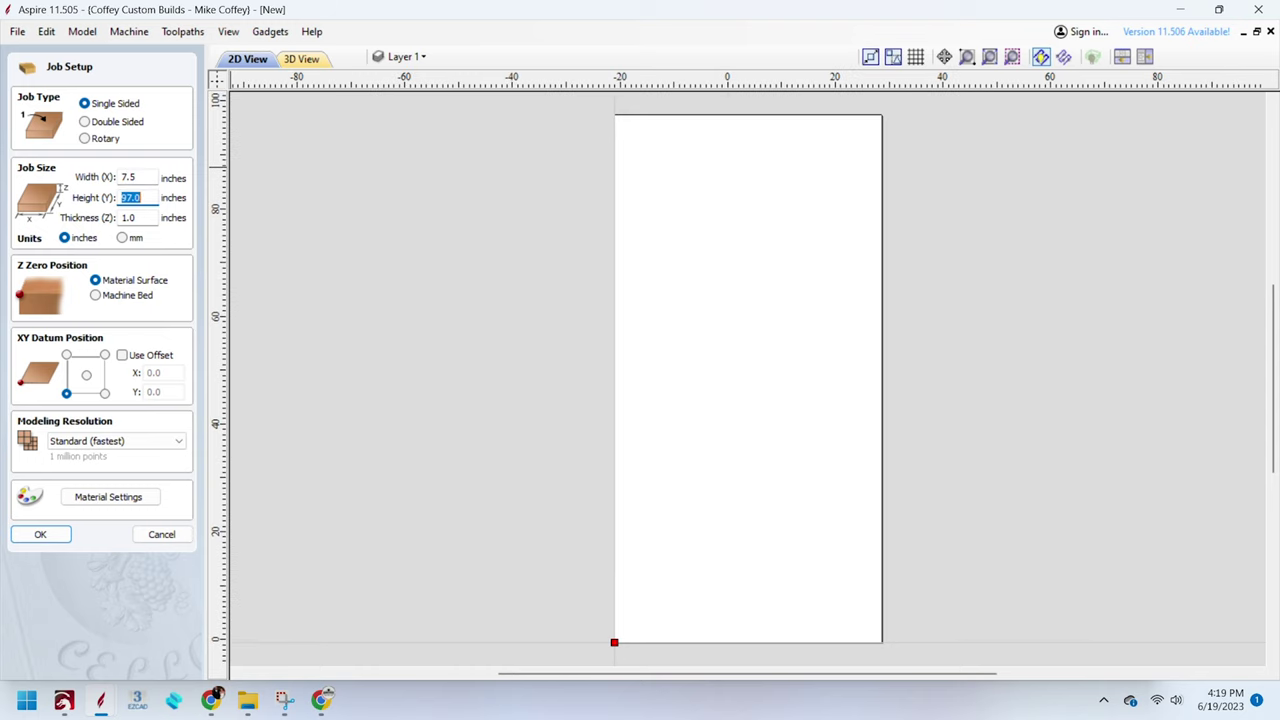
pyautogui.write('19')
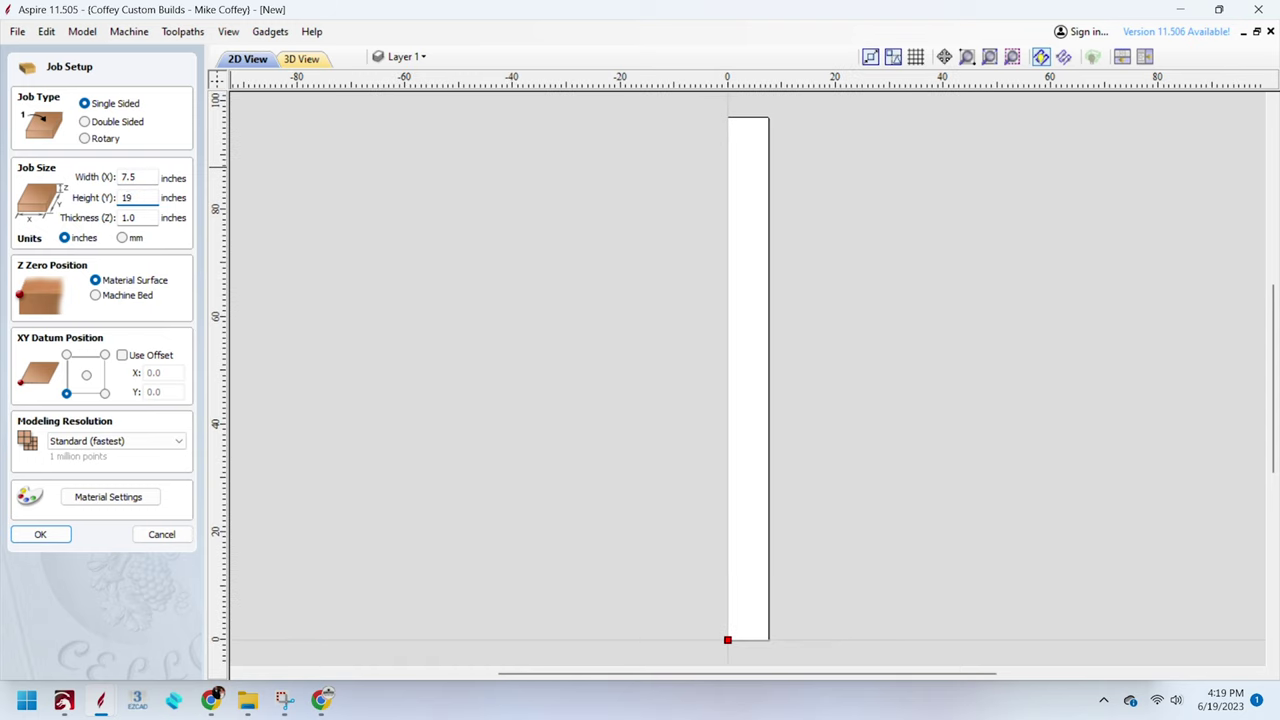
pyautogui.press('Tab')
pyautogui.write('.')
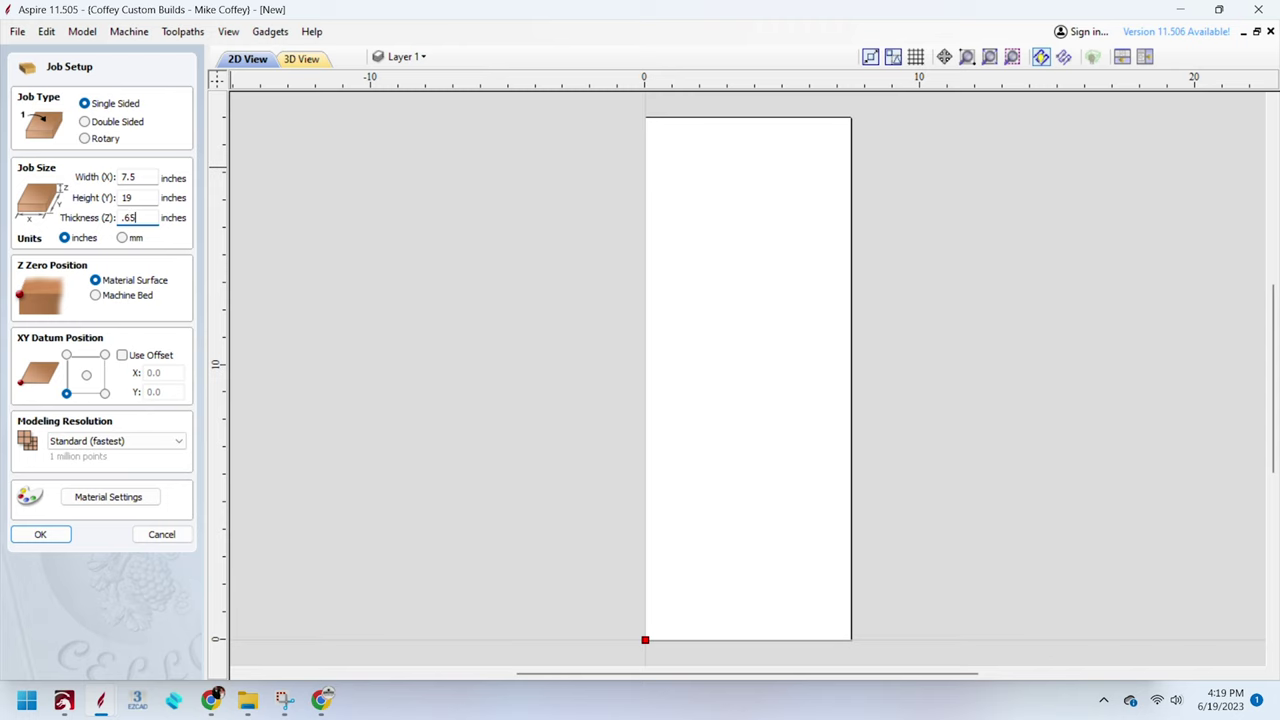
pyautogui.click(96, 295)
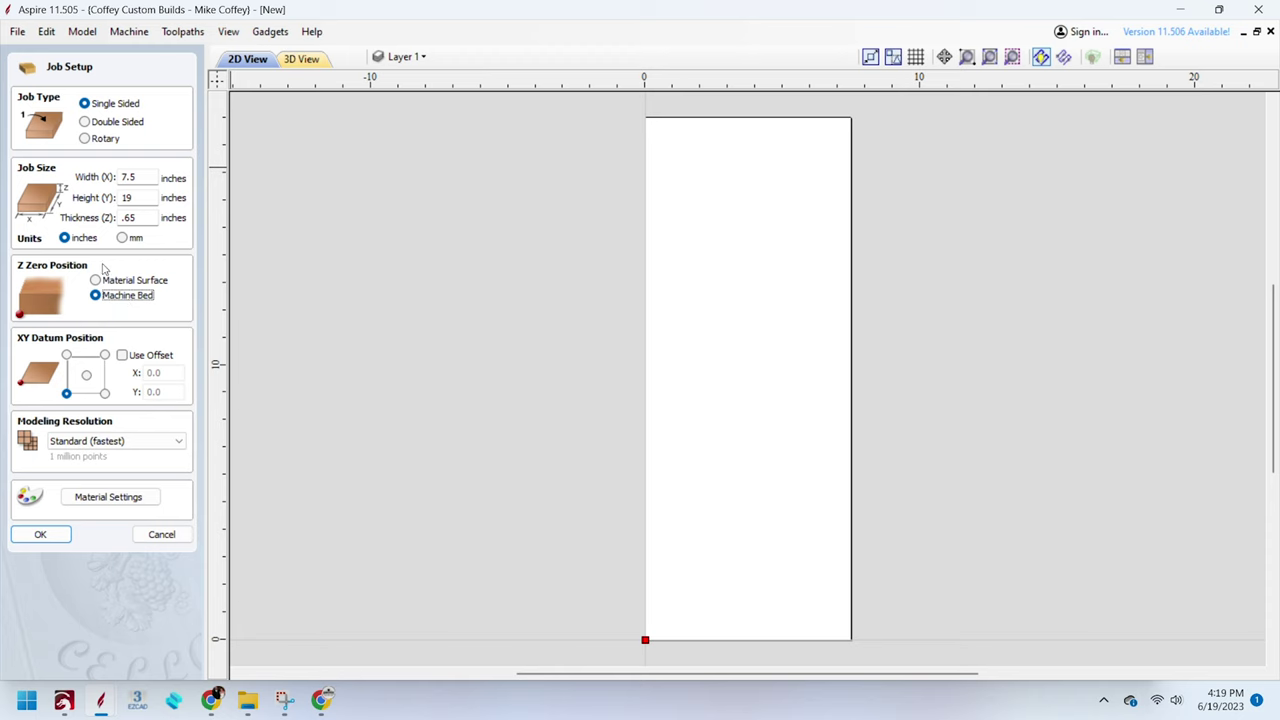
pyautogui.click(60, 534)
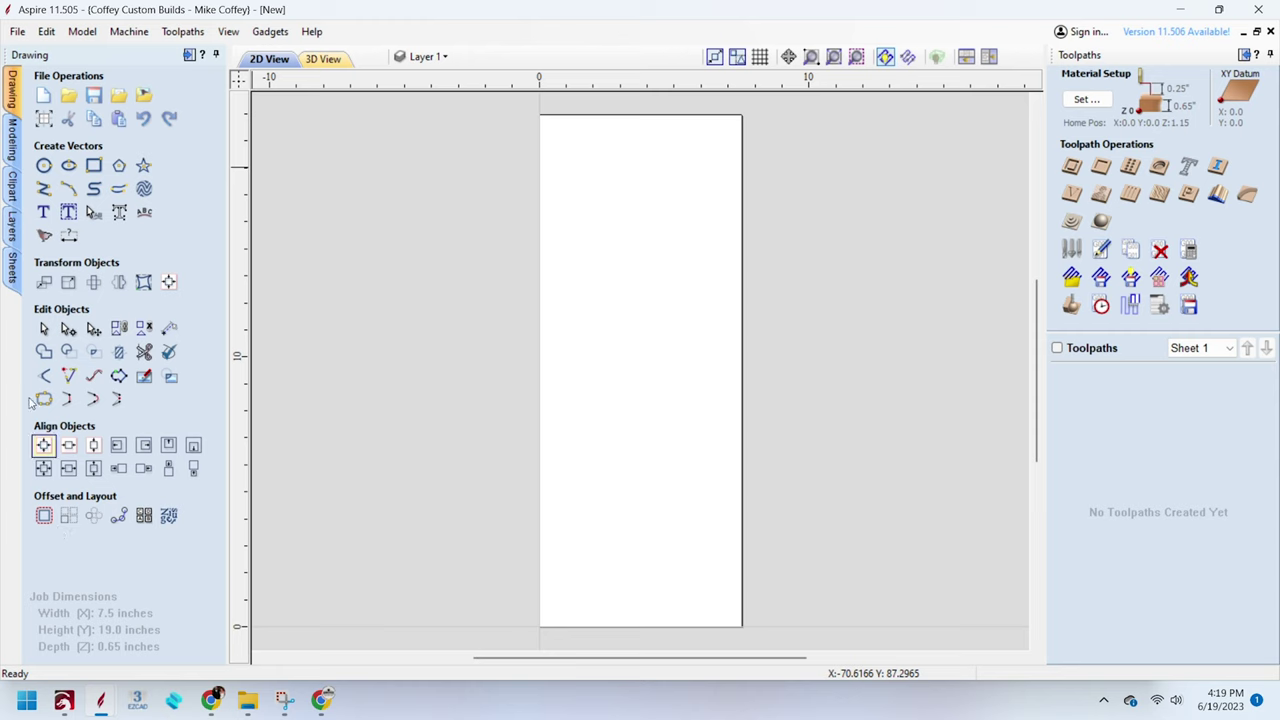
# Draw a square-cornered rectangle 4.5 inches wide and 7.5 inches high
pyautogui.click(93, 167)
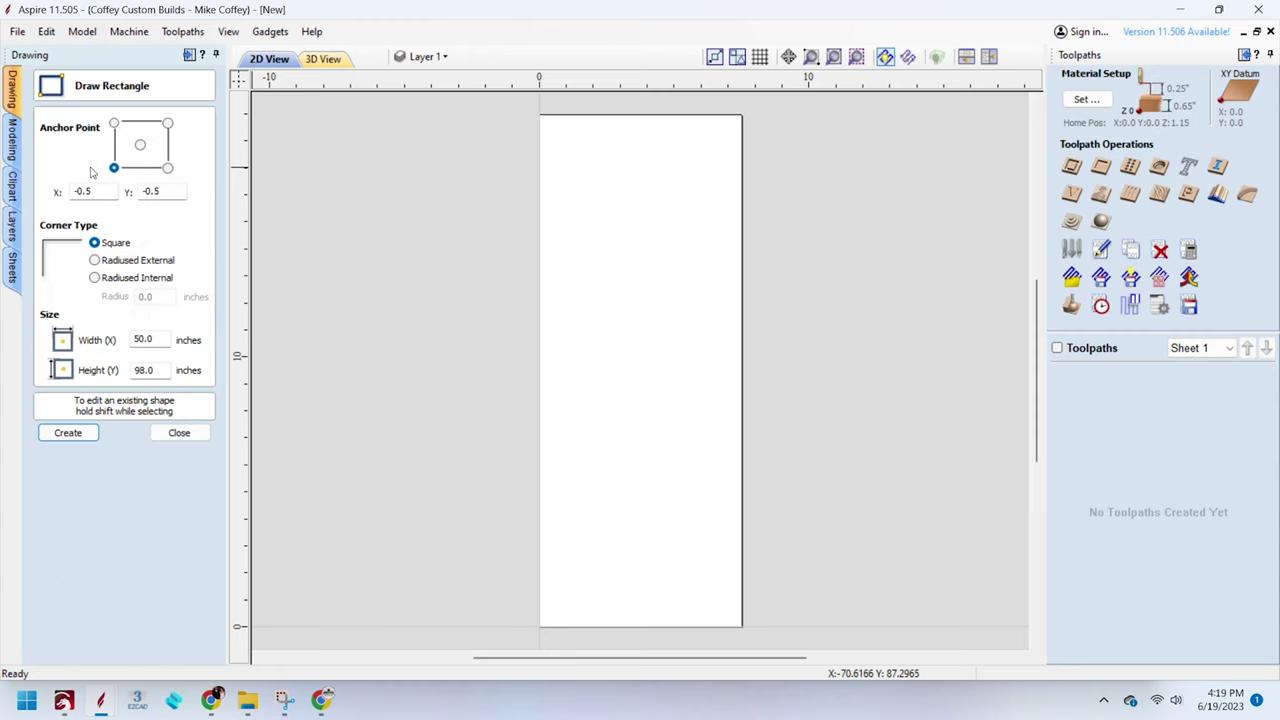
pyautogui.doubleClick(157, 341)
pyautogui.write('4.5')
pyautogui.press('Tab')
pyautogui.write('7.5')
pyautogui.press('Tab')
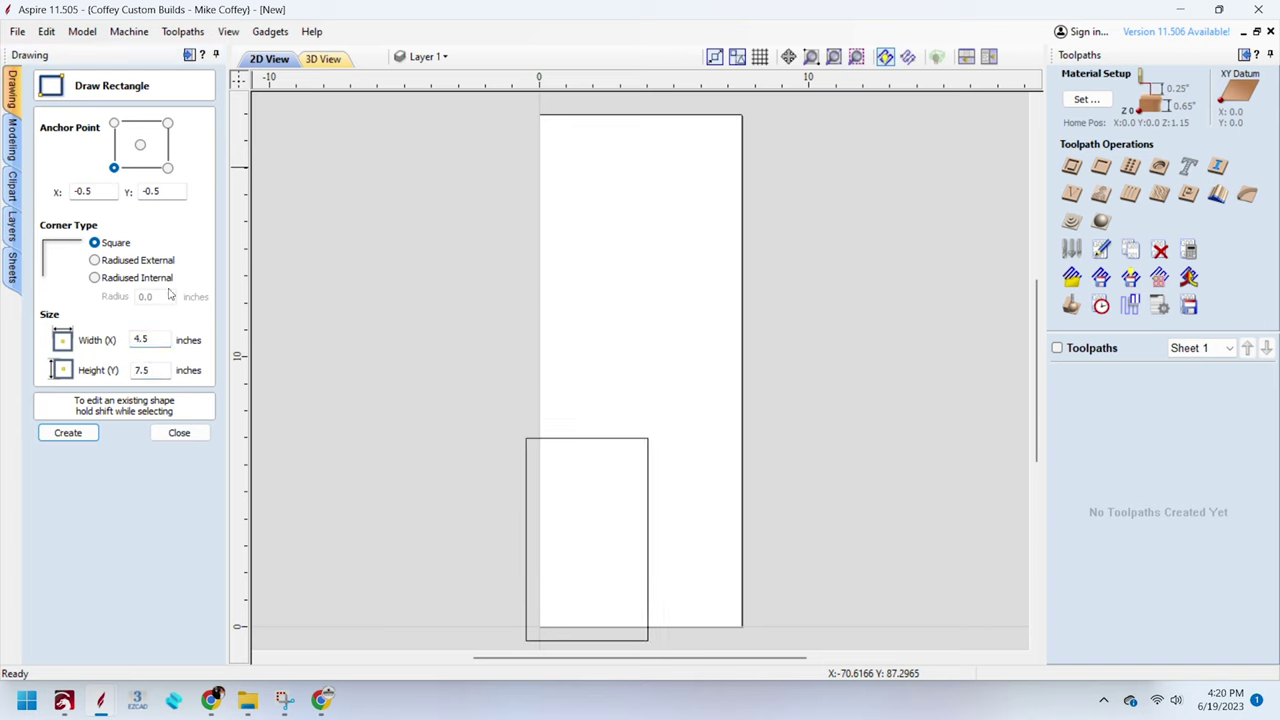
pyautogui.press('Escape')
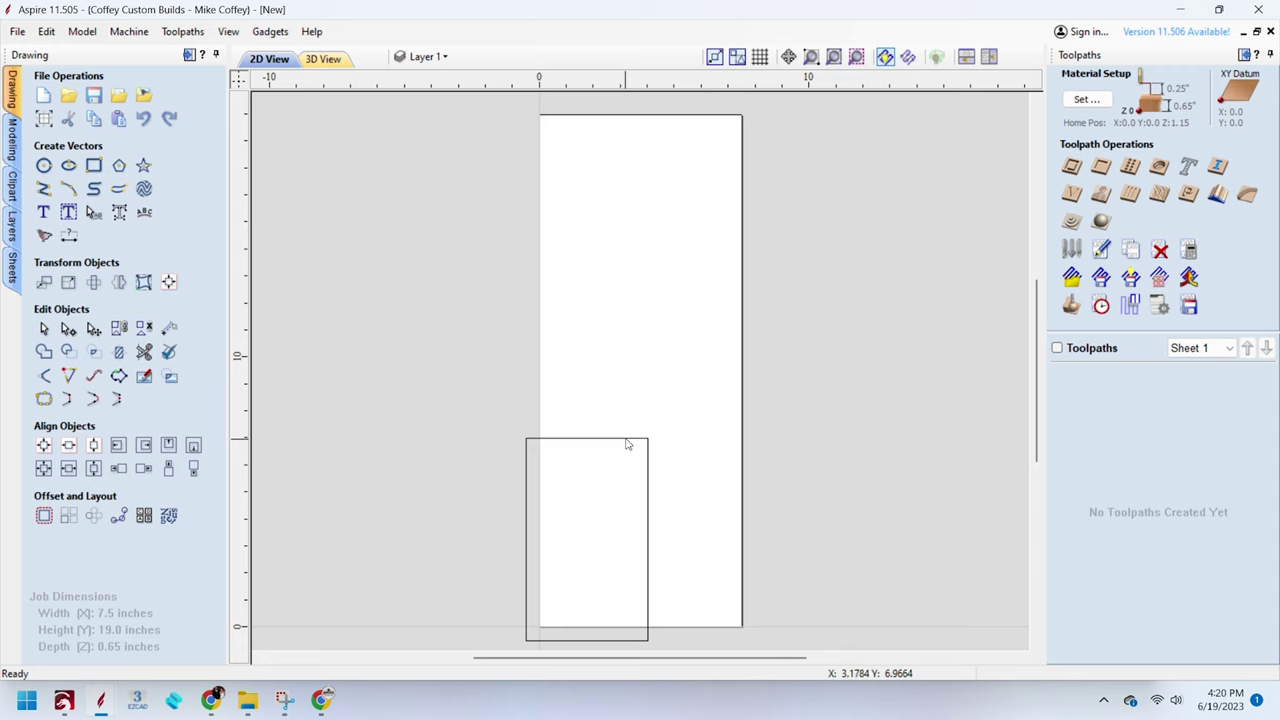
# Center the rectangle on the material, then nudge it straight down to about 1.05 inches above the board's lower edge
pyautogui.click(626, 439)
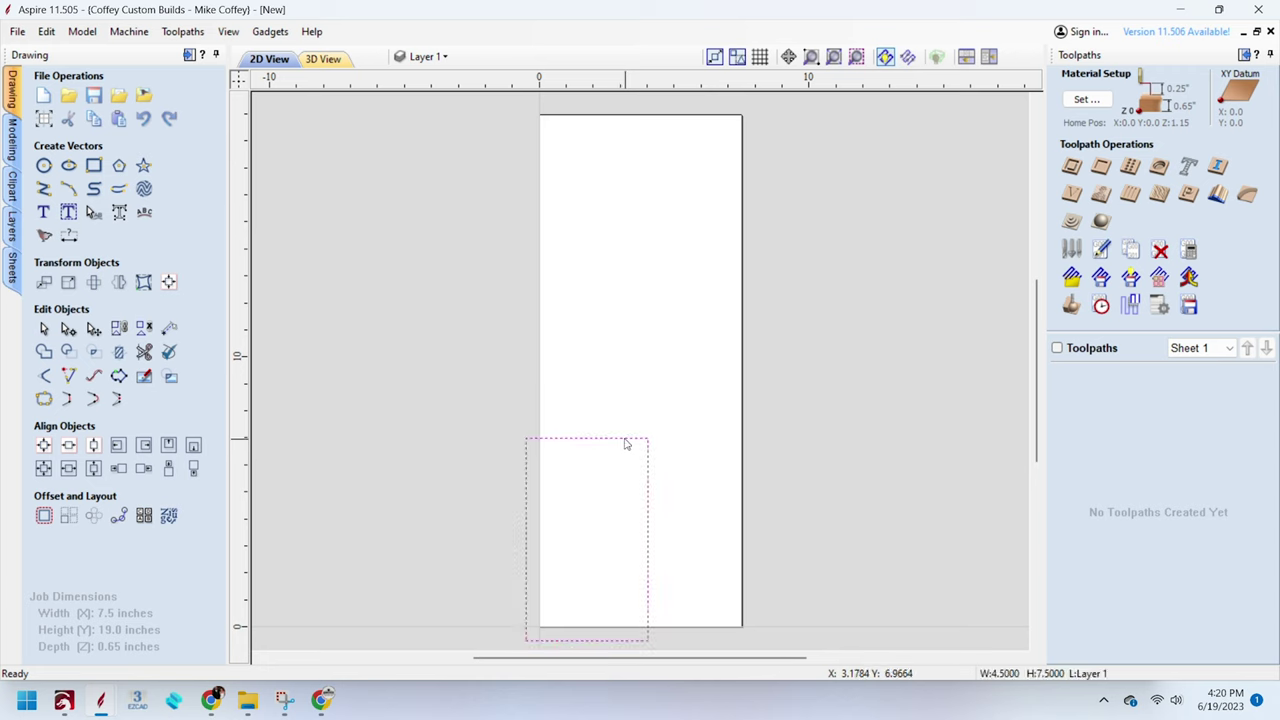
pyautogui.click(44, 446)
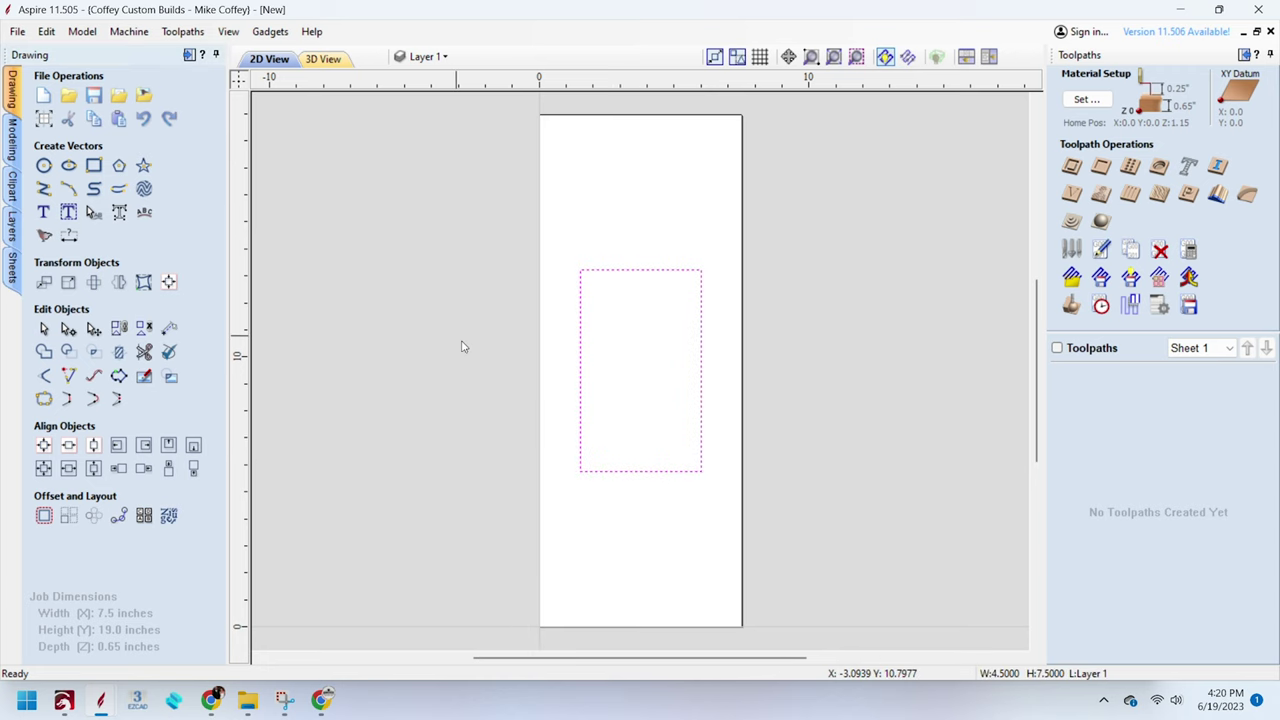
pyautogui.click(678, 468)
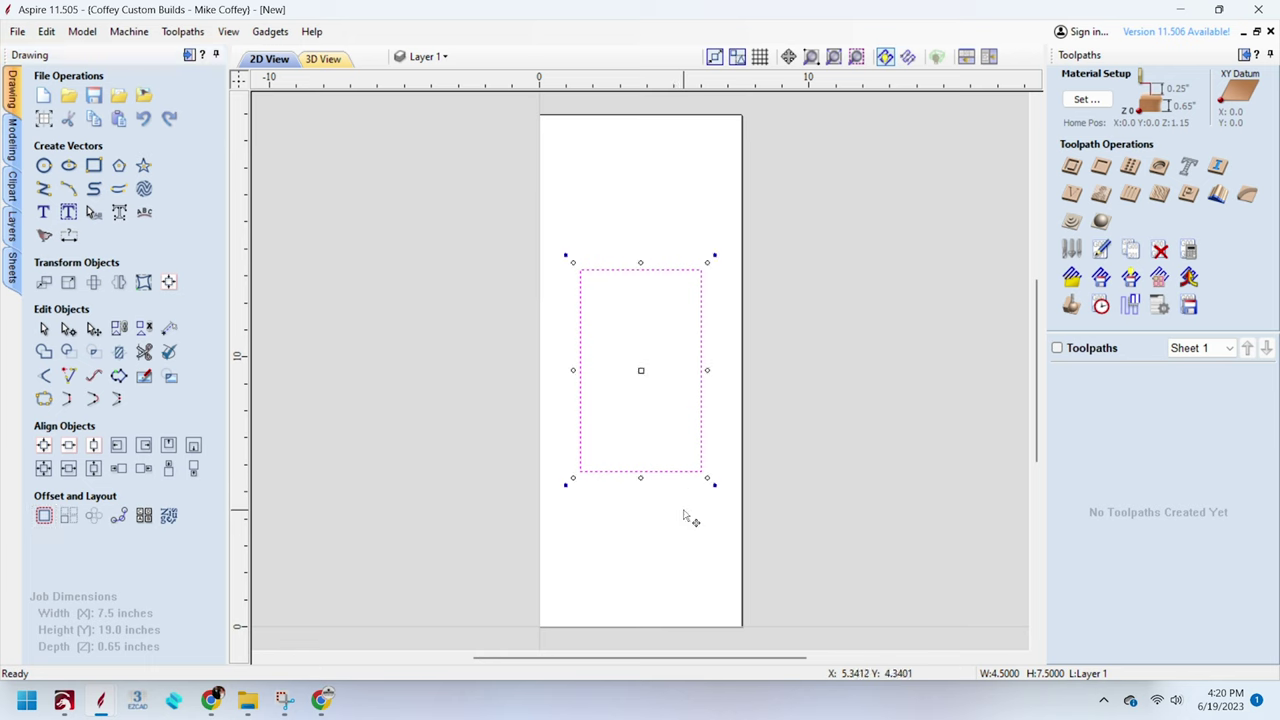
pyautogui.press('Down')
pyautogui.press('Down')
pyautogui.press('Down')
pyautogui.press('Down')
pyautogui.press('Down')
pyautogui.press('Down')
pyautogui.press('Down')
pyautogui.press('Down')
pyautogui.press('Down')
pyautogui.press('Down')
pyautogui.press('Down')
pyautogui.press('Down')
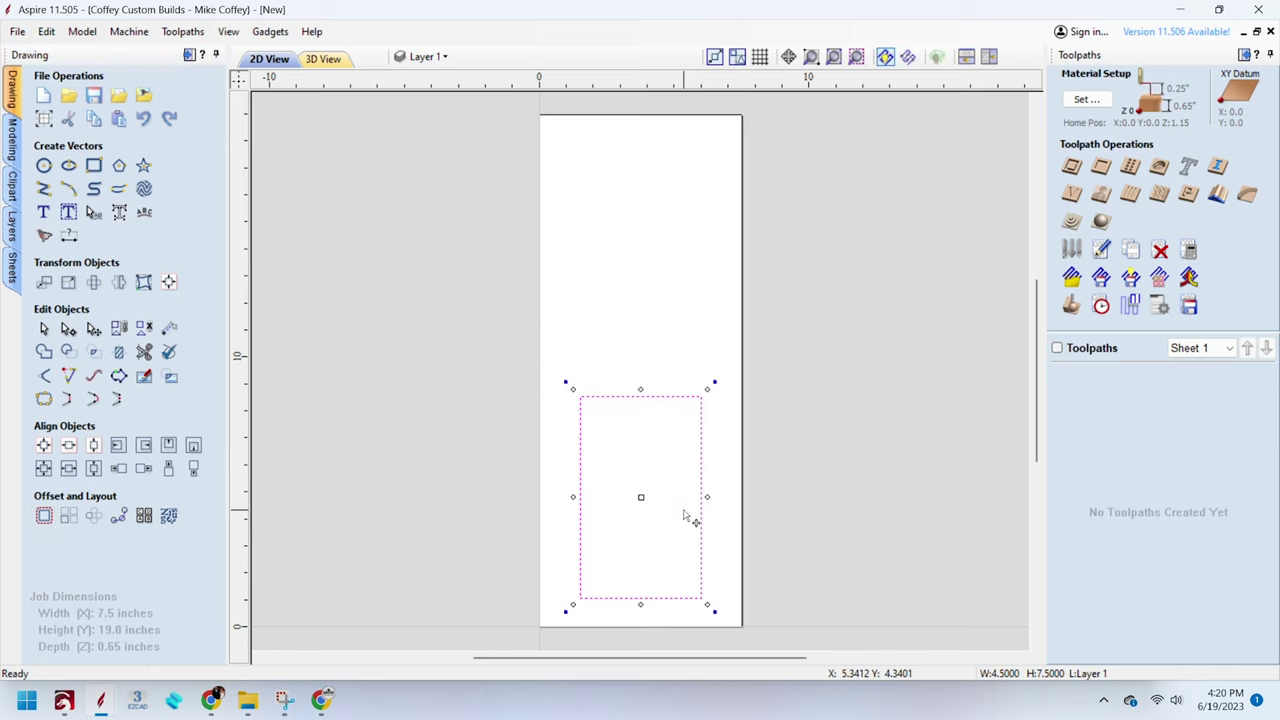
pyautogui.press('Escape')
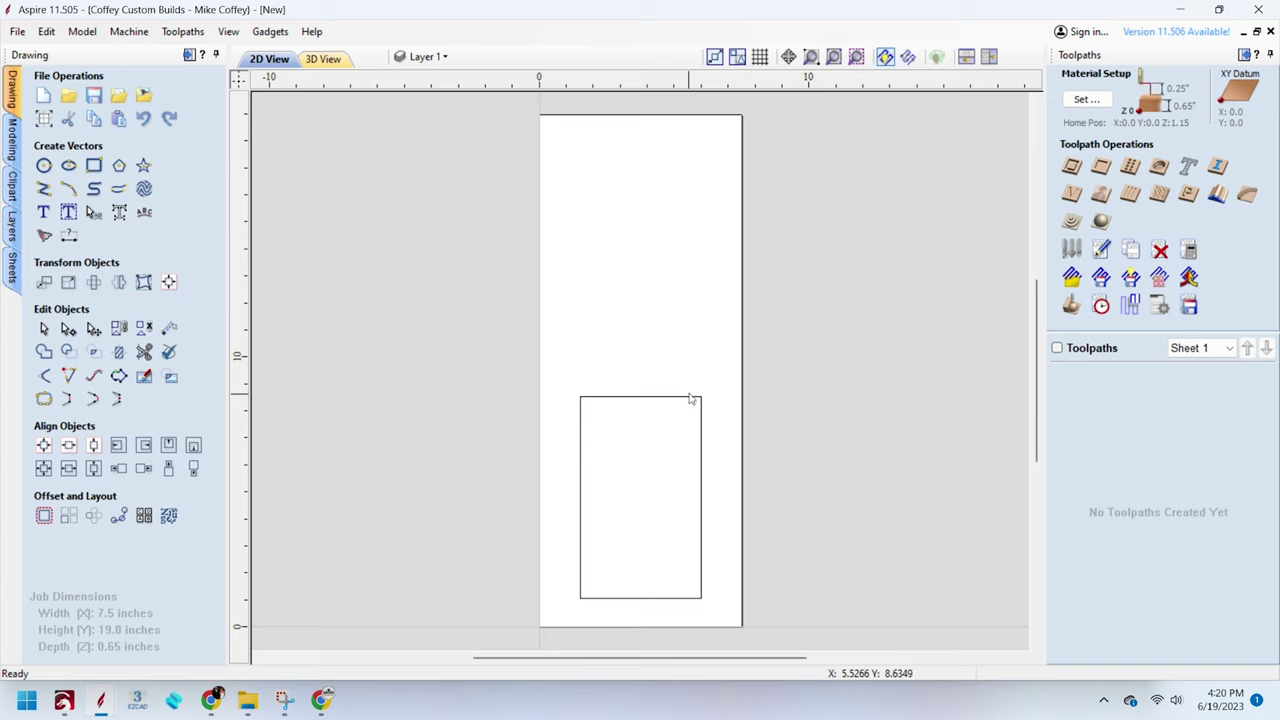
# Give the 4.5 × 7.5 inch rectangle external radiused corners with a 0.25-inch radius
pyautogui.click(689, 399)
pyautogui.scroll(1, 700, 534)
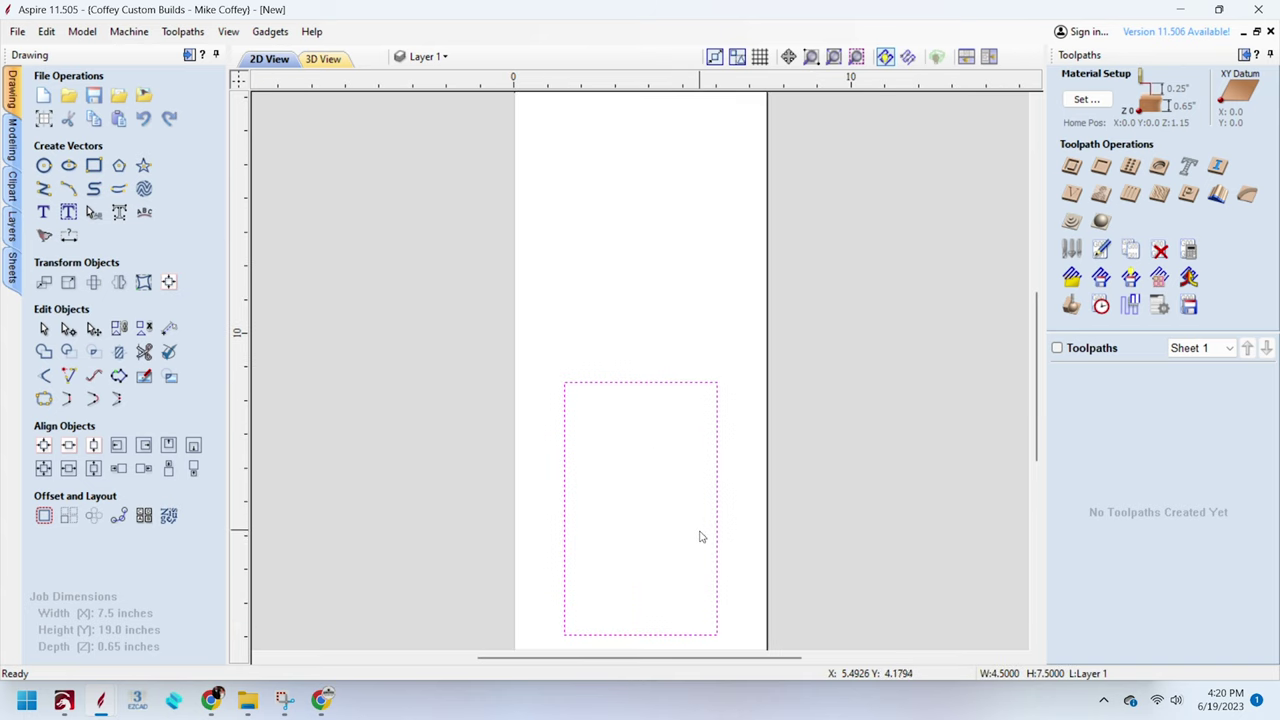
pyautogui.scroll(-1, 760, 563)
pyautogui.scroll(1, 695, 620)
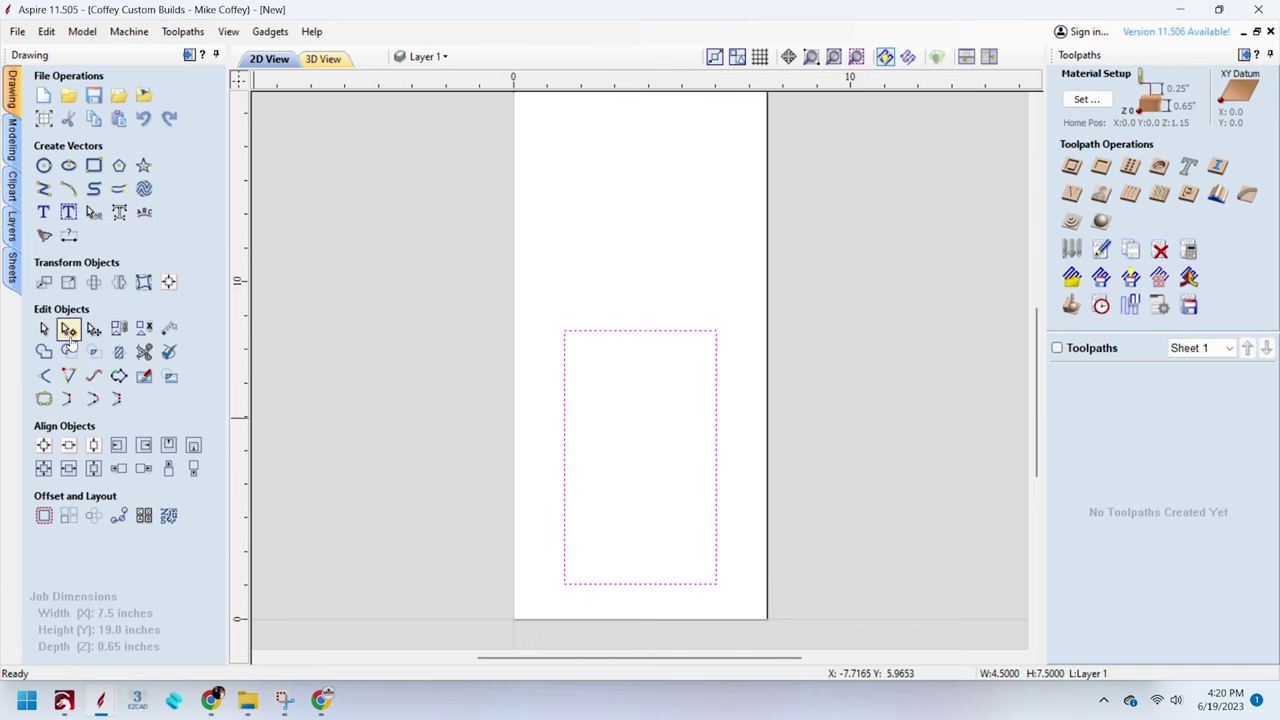
pyautogui.click(92, 166)
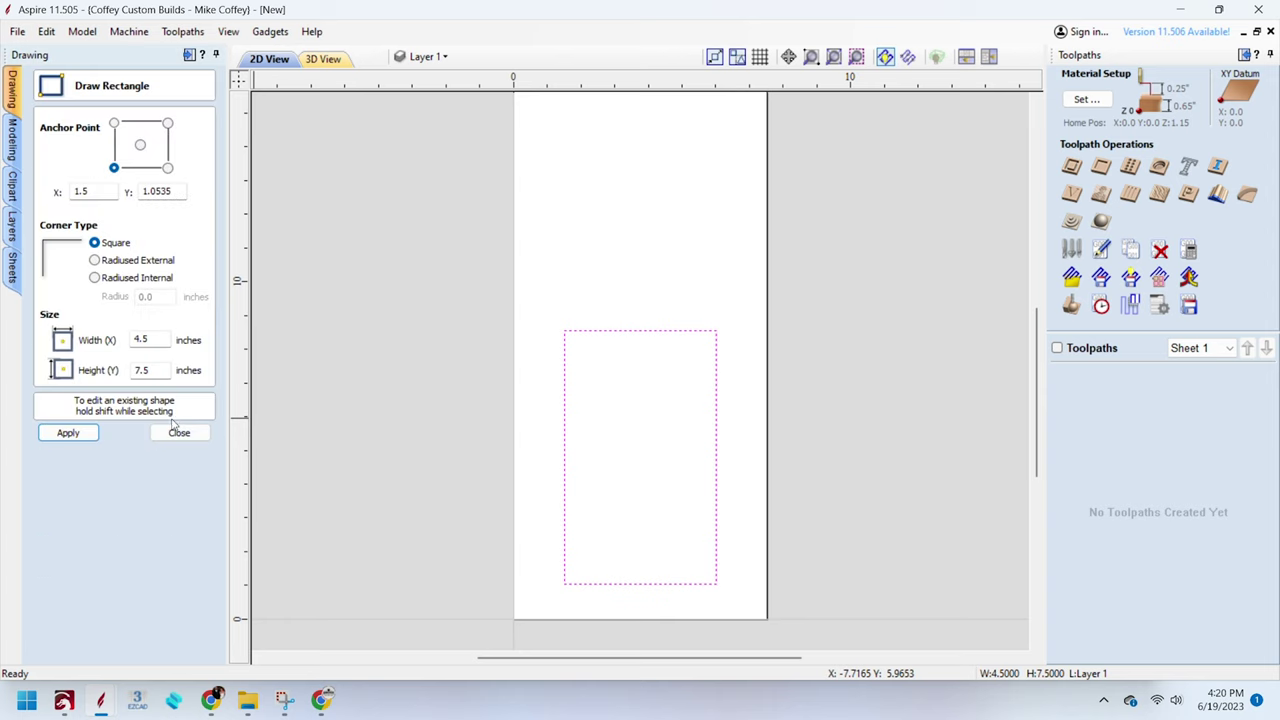
pyautogui.click(110, 261)
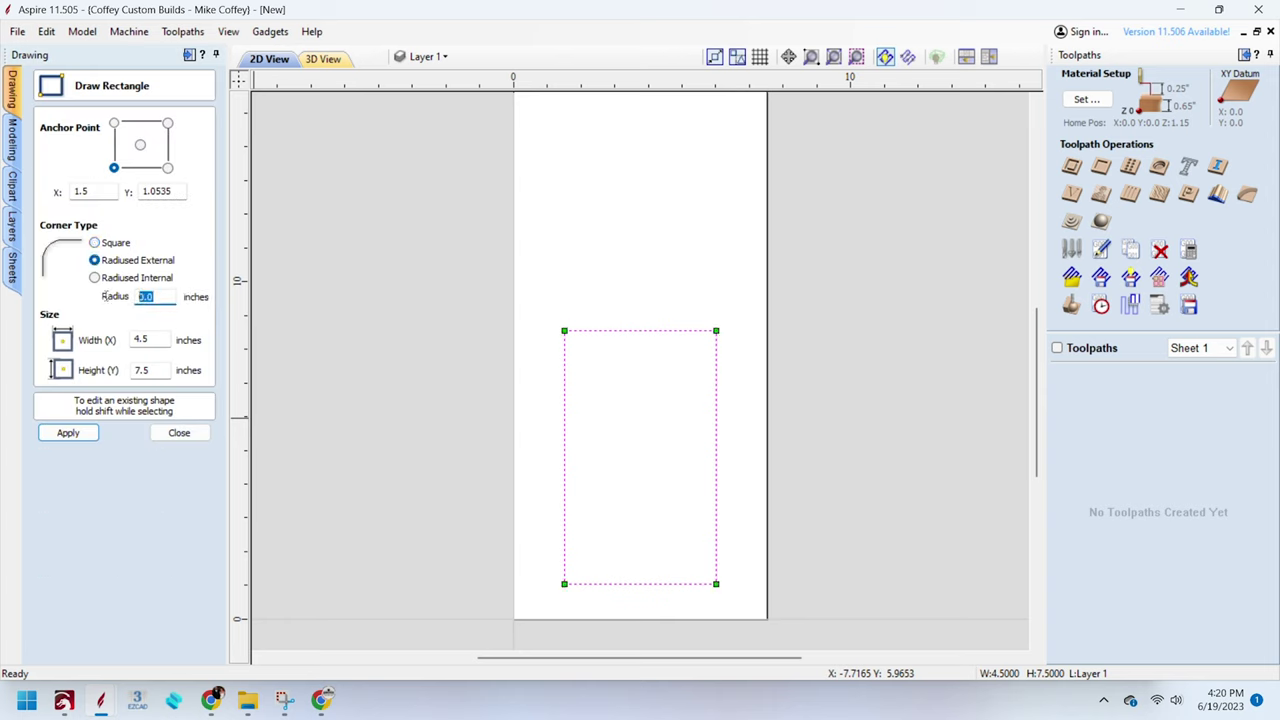
pyautogui.write('.25')
pyautogui.press('Return')
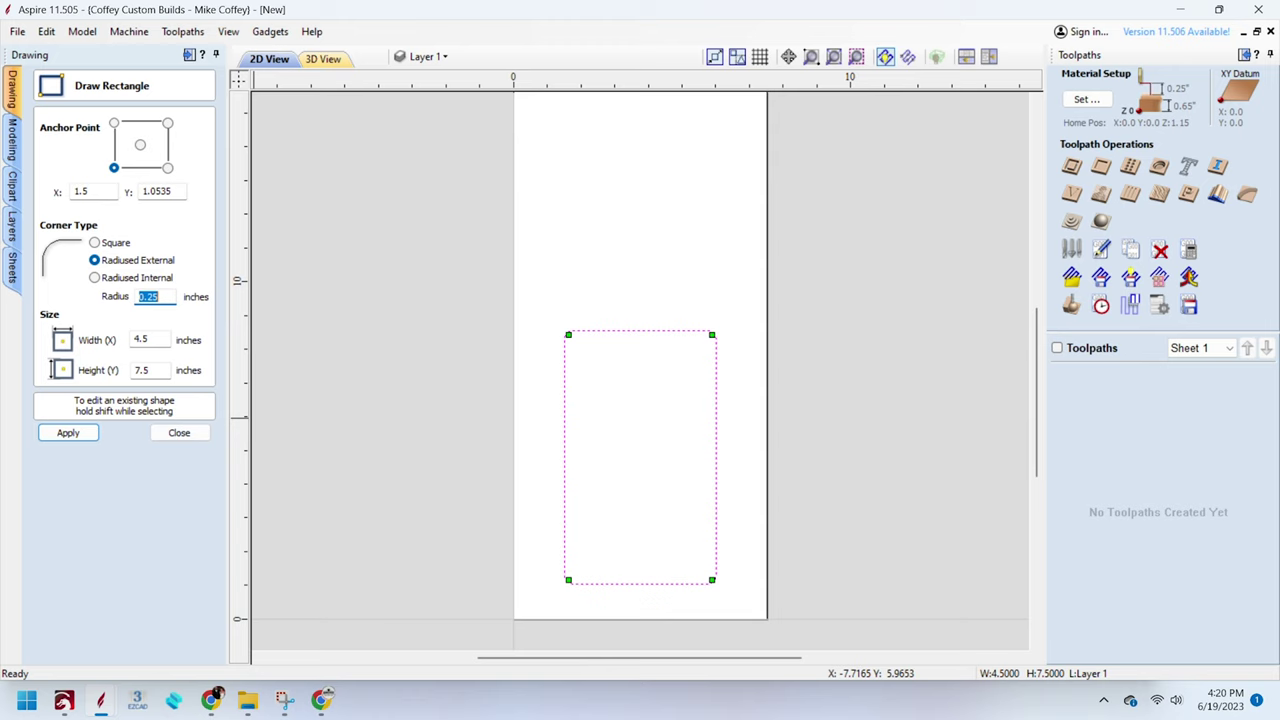
pyautogui.press('Escape')
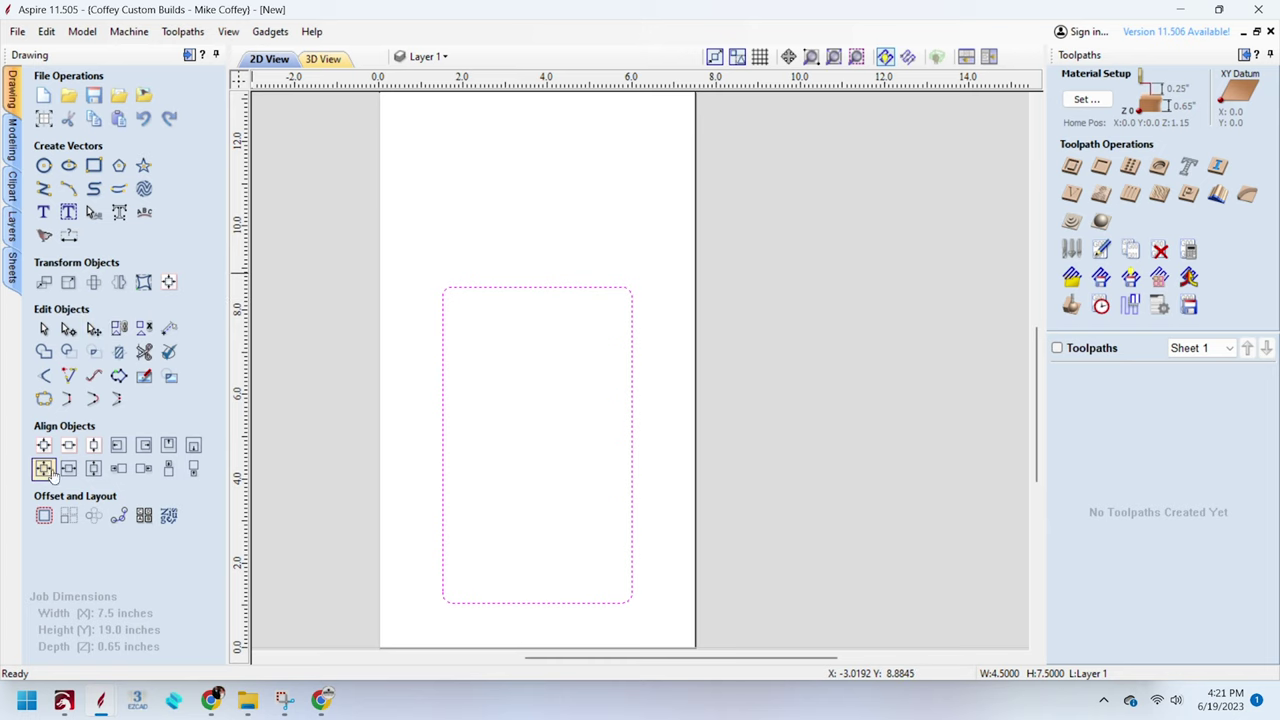
# Offset the rounded rectangle inwards by 0.25 inches with sharp offset corners turned off
pyautogui.click(43, 516)
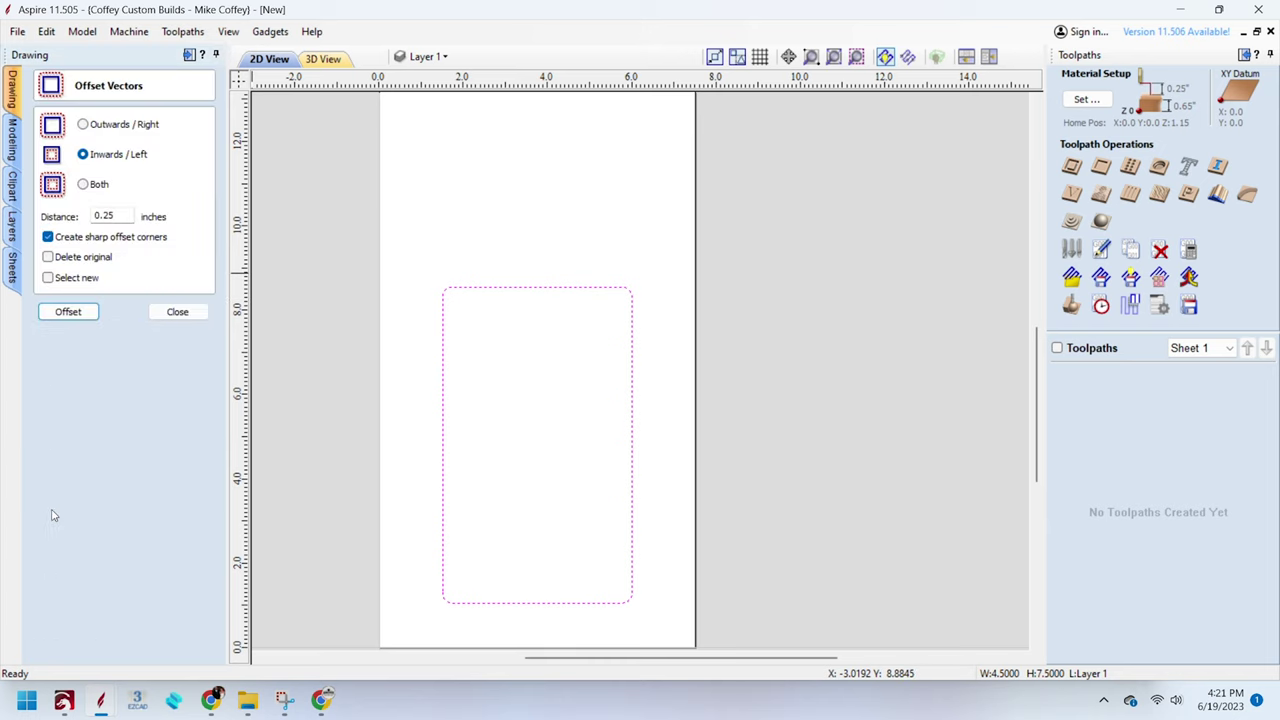
pyautogui.click(84, 125)
pyautogui.click(83, 155)
pyautogui.doubleClick(124, 216)
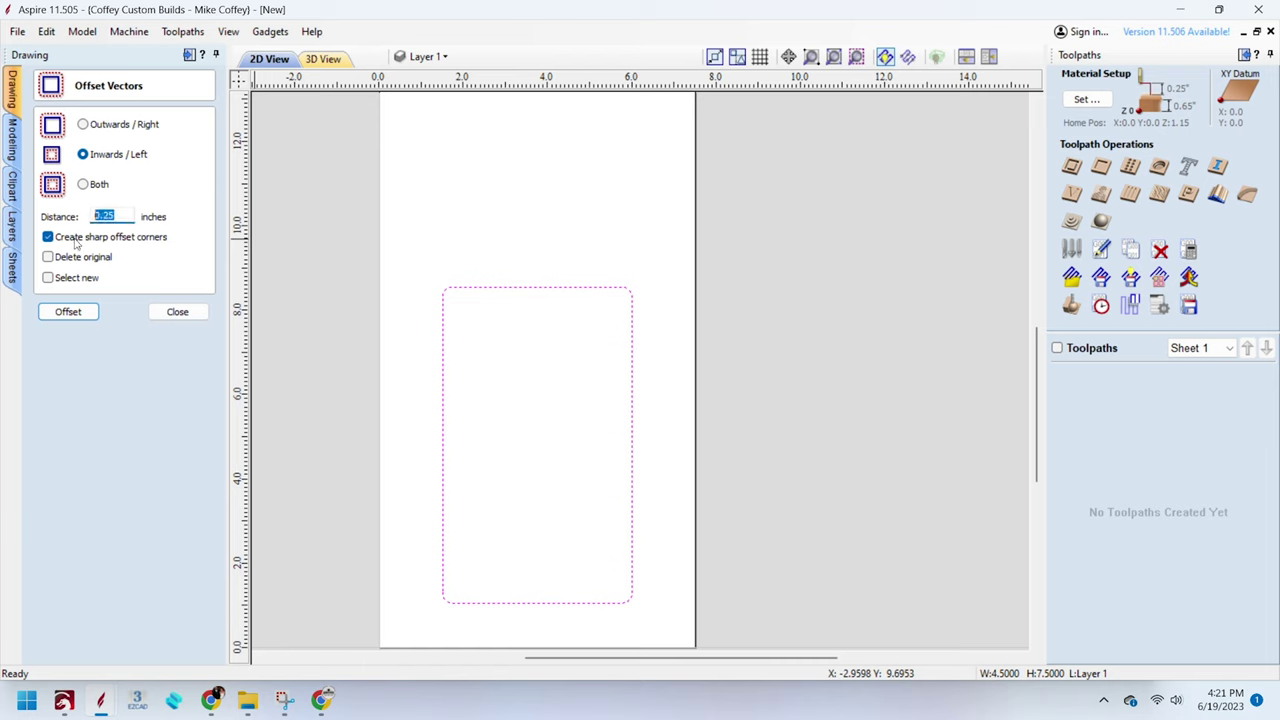
pyautogui.click(48, 238)
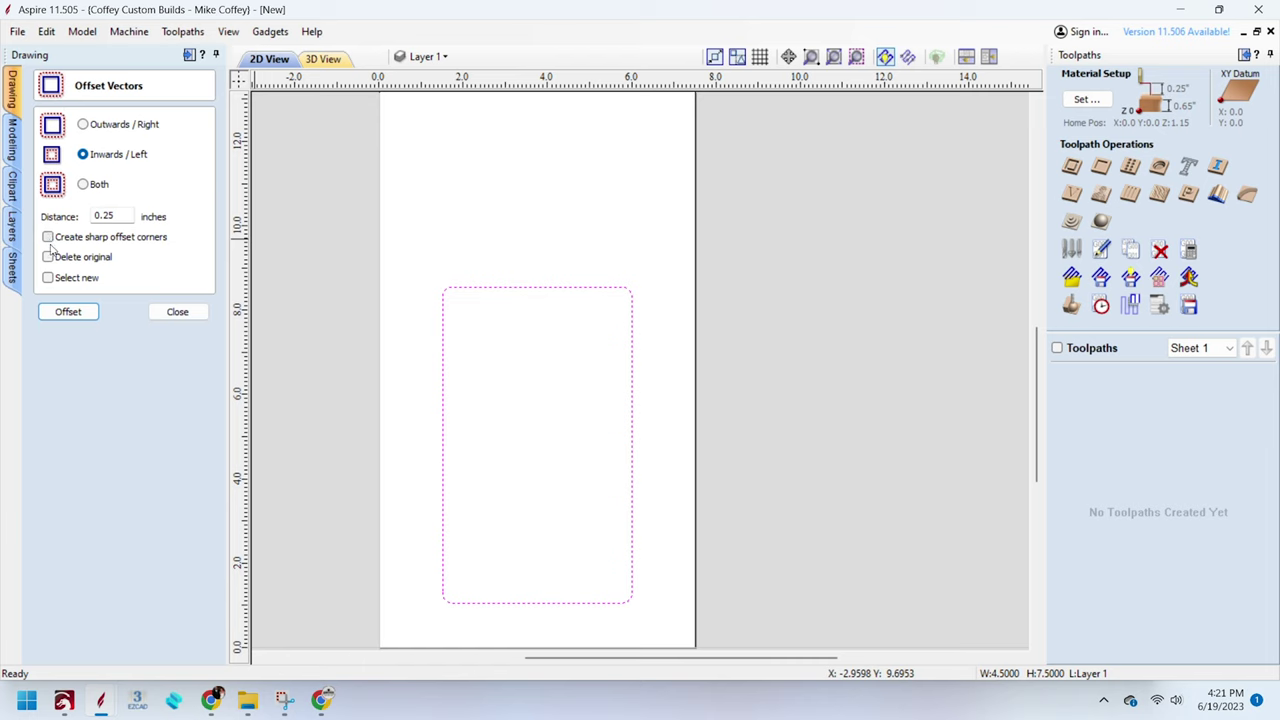
pyautogui.click(68, 312)
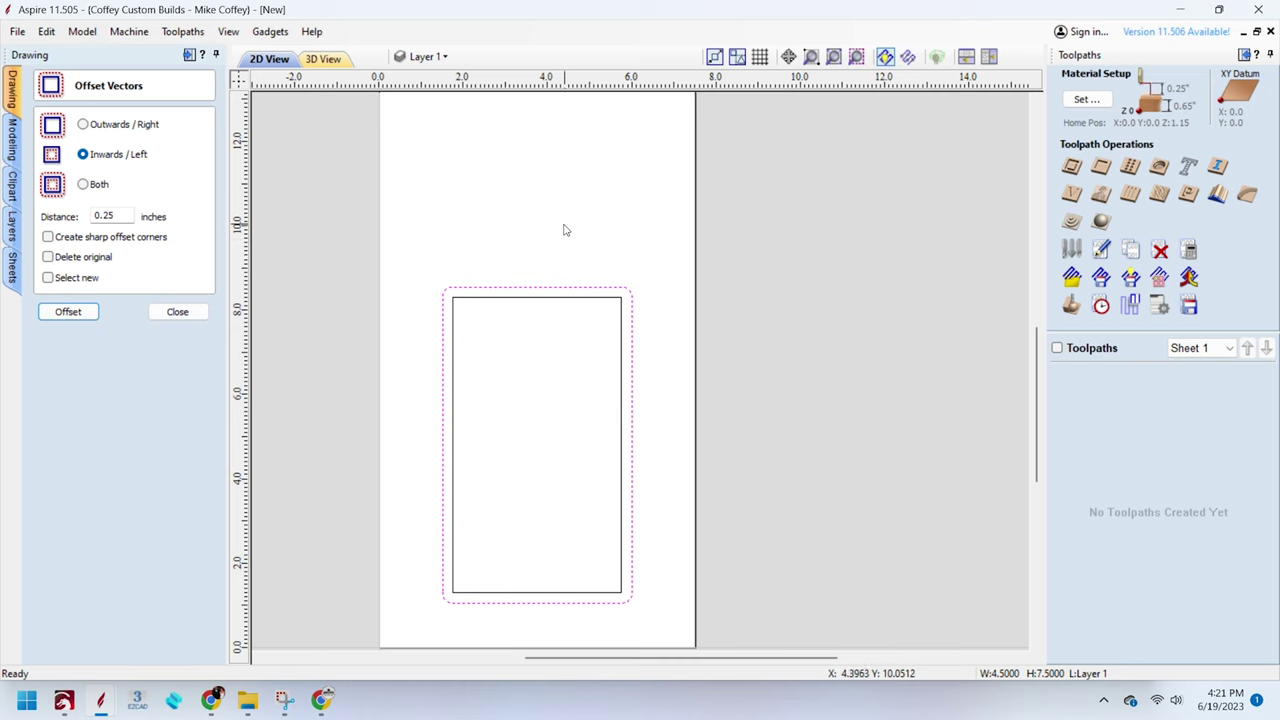
pyautogui.press('Escape')
# Apply external radiused corners of 0.25 inches to the inner offset rectangle
pyautogui.scroll(2, 572, 307)
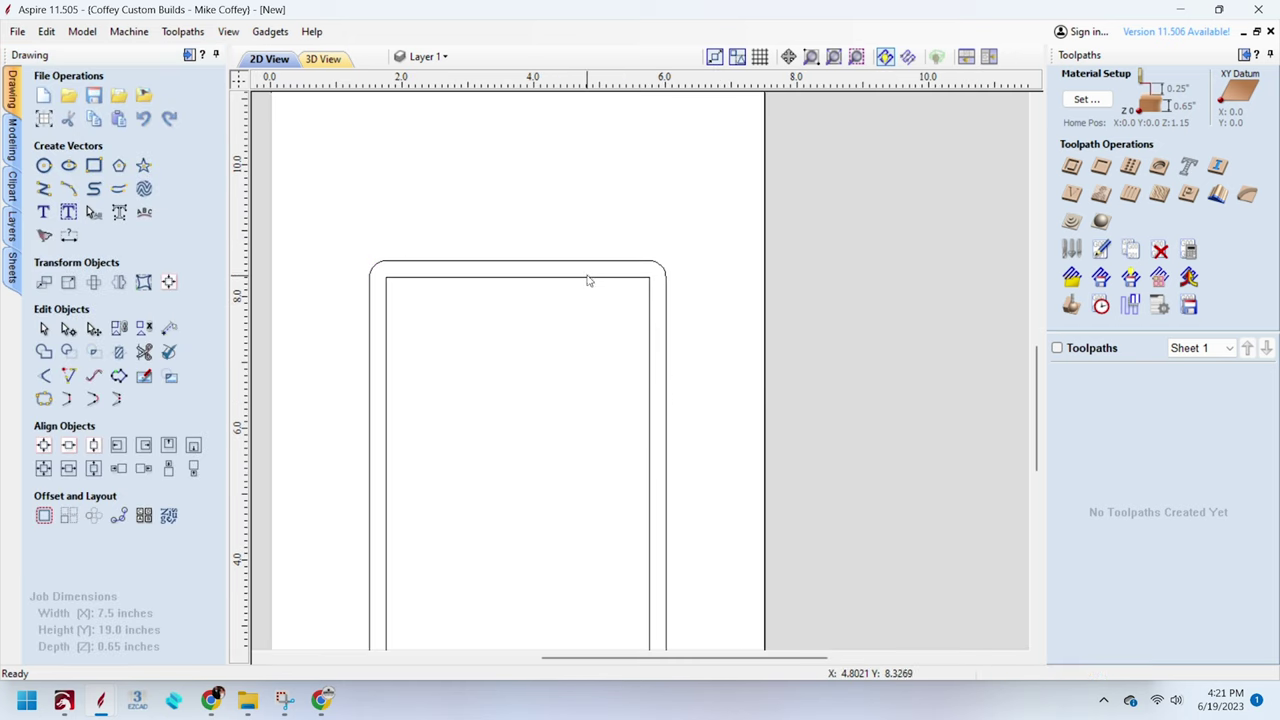
pyautogui.click(585, 277)
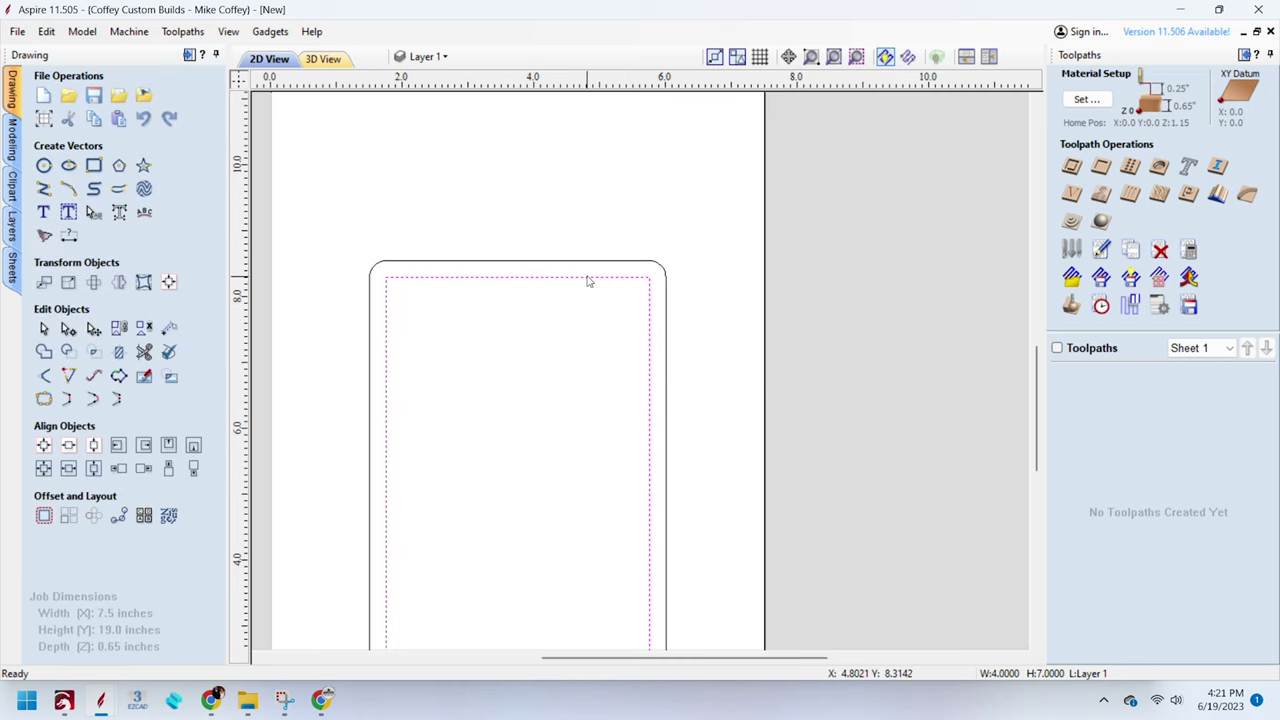
pyautogui.click(94, 166)
pyautogui.click(94, 260)
pyautogui.click(68, 432)
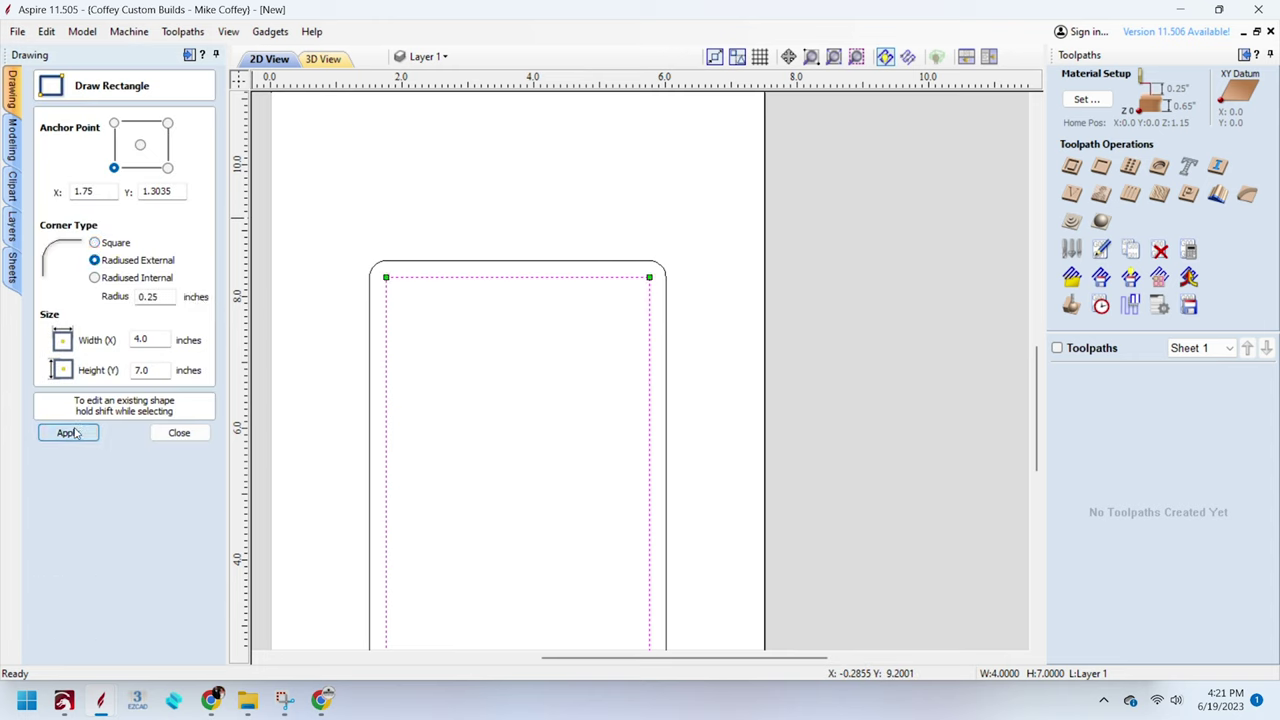
pyautogui.press('Escape')
# Duplicate both nested rounded rectangles and move the copies straight up into the board's upper half
pyautogui.scroll(2, 690, 245)
pyautogui.scroll(-5, 700, 240)
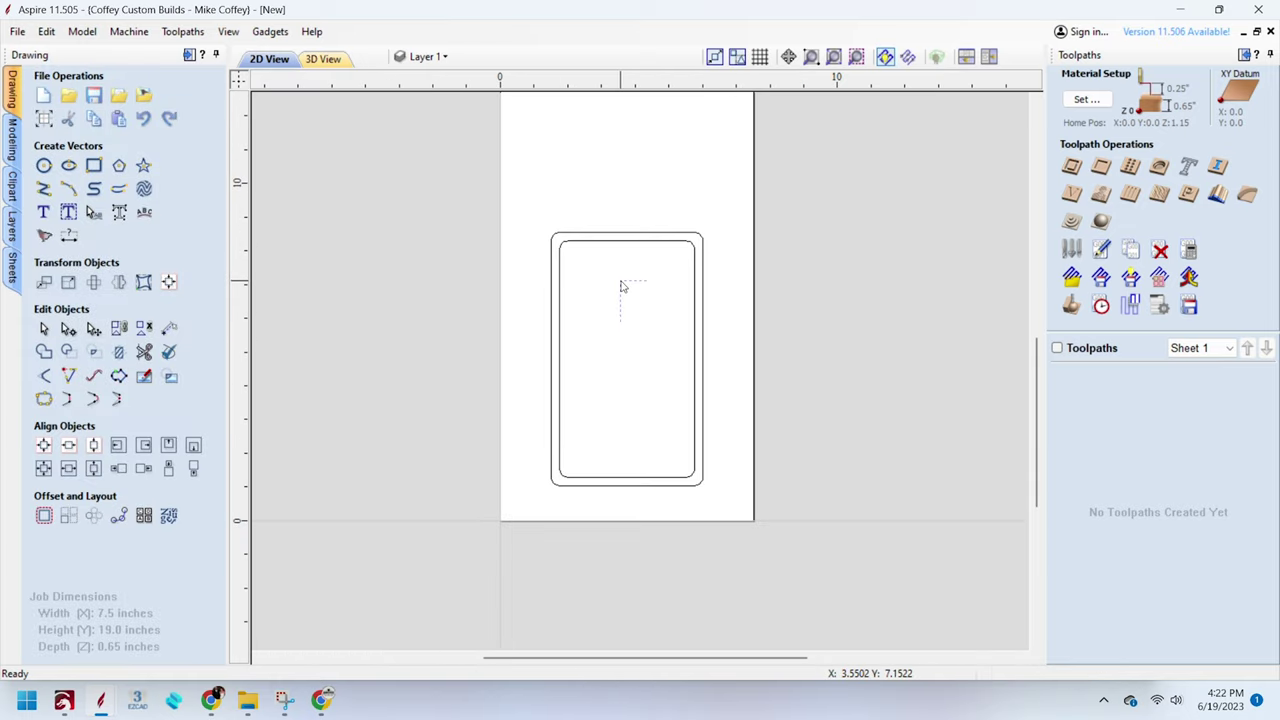
pyautogui.moveTo(623, 286); pyautogui.dragTo(555, 188)
pyautogui.press('Up')
pyautogui.press('Up')
pyautogui.press('Up')
pyautogui.press('Up')
pyautogui.press('Up')
pyautogui.press('Up')
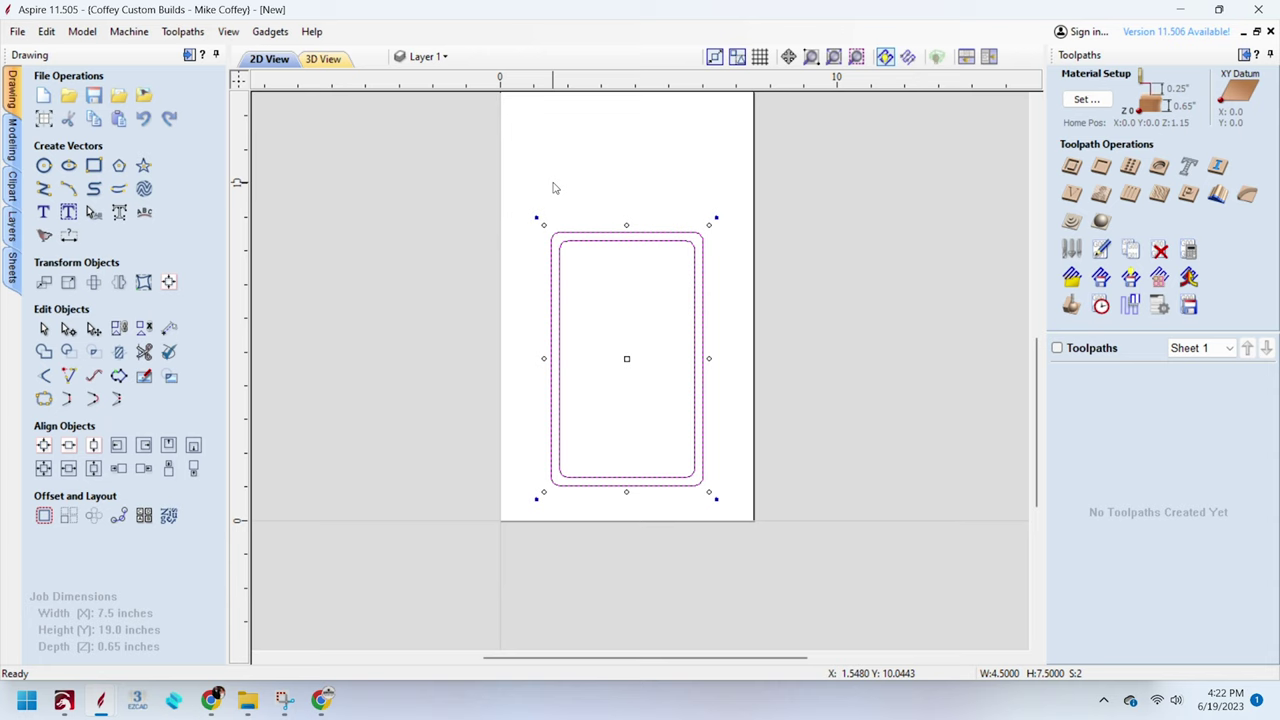
pyautogui.press('Up')
pyautogui.press('Up')
pyautogui.press('Up')
pyautogui.press('Up')
pyautogui.press('Up')
pyautogui.press('Up')
pyautogui.press('Up')
pyautogui.press('Up')
pyautogui.press('Up')
pyautogui.press('Up')
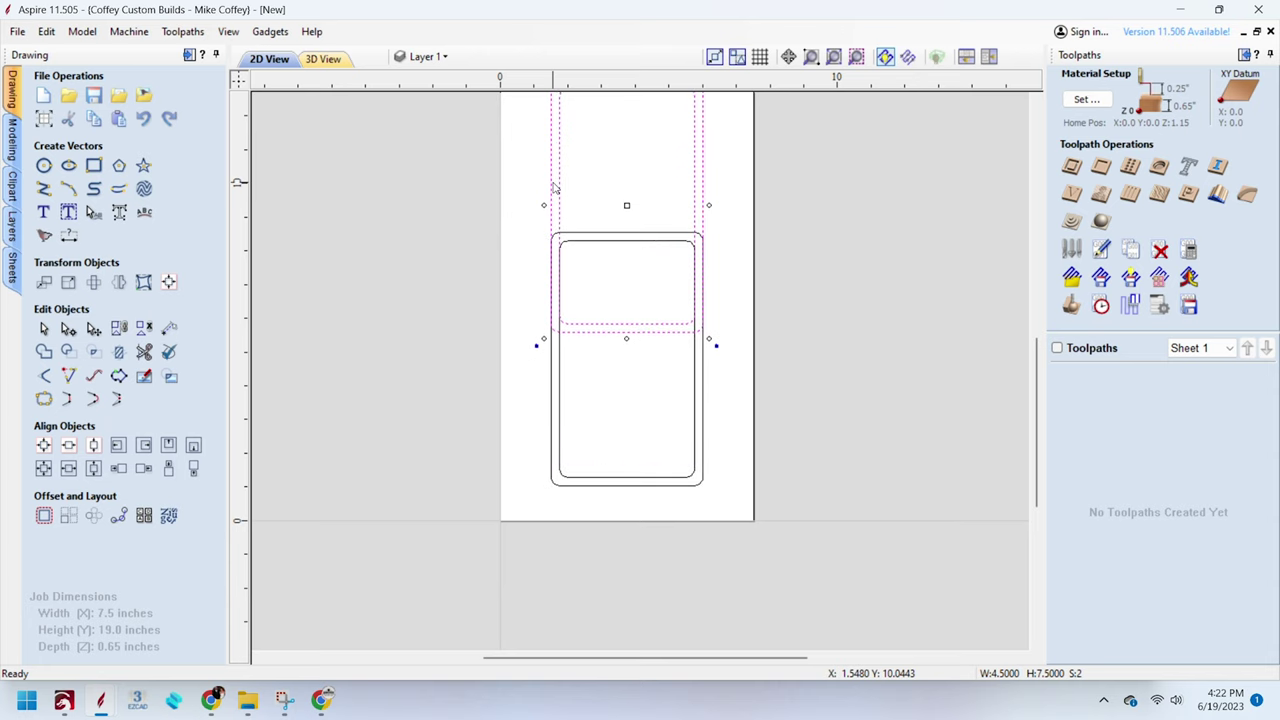
pyautogui.scroll(-2, 651, 246)
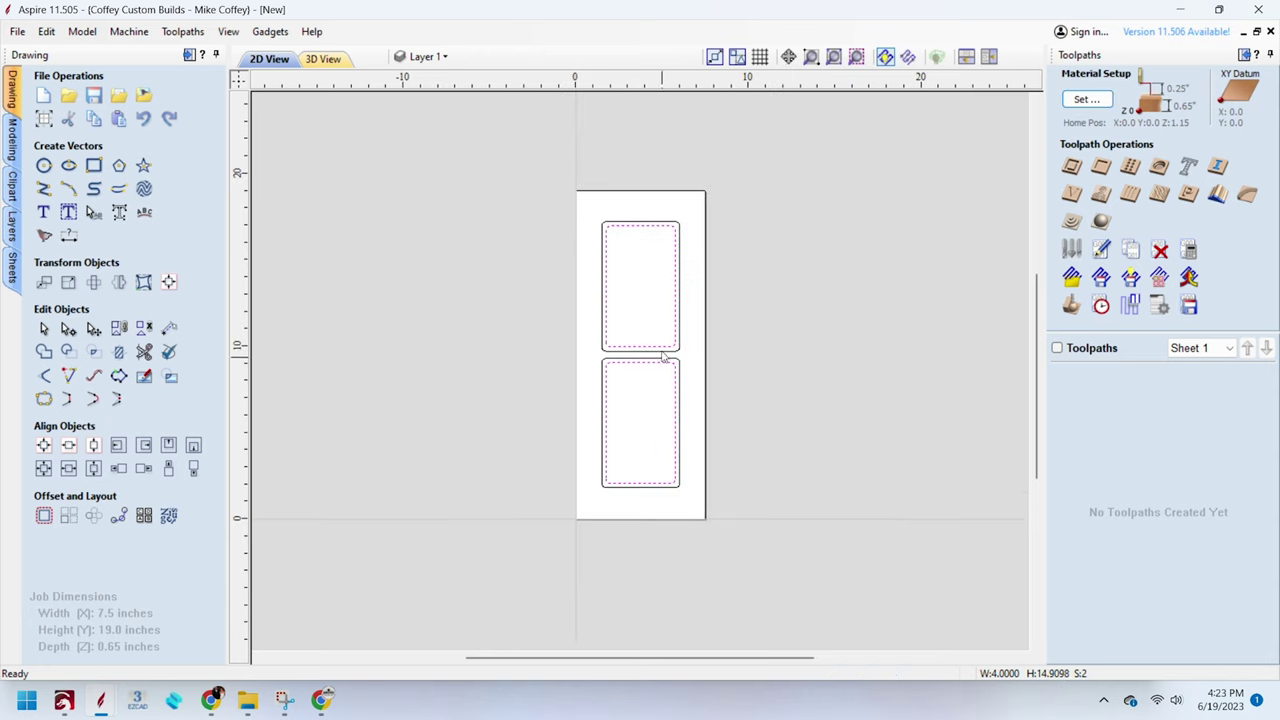
# Start a pocket toolpath for the two inner rectangles with a cut depth of 0.4 inches
pyautogui.click(1101, 168)
pyautogui.press('Tab')
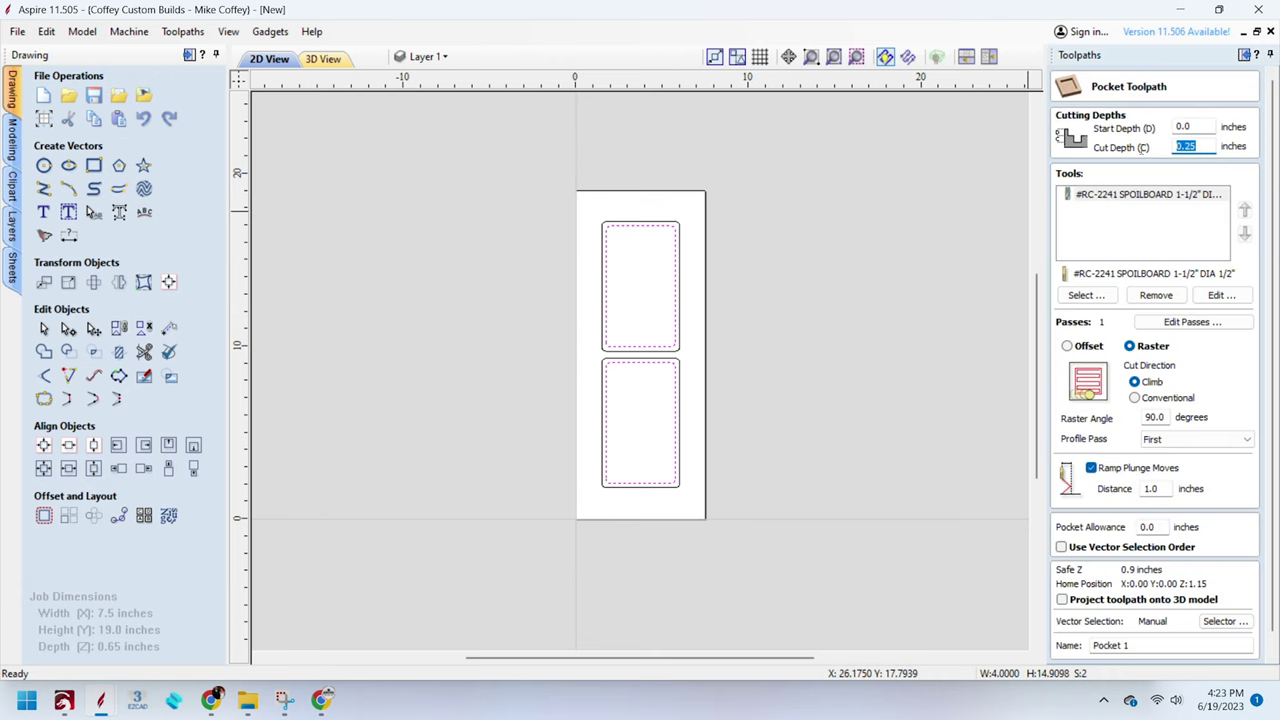
pyautogui.write('.4')
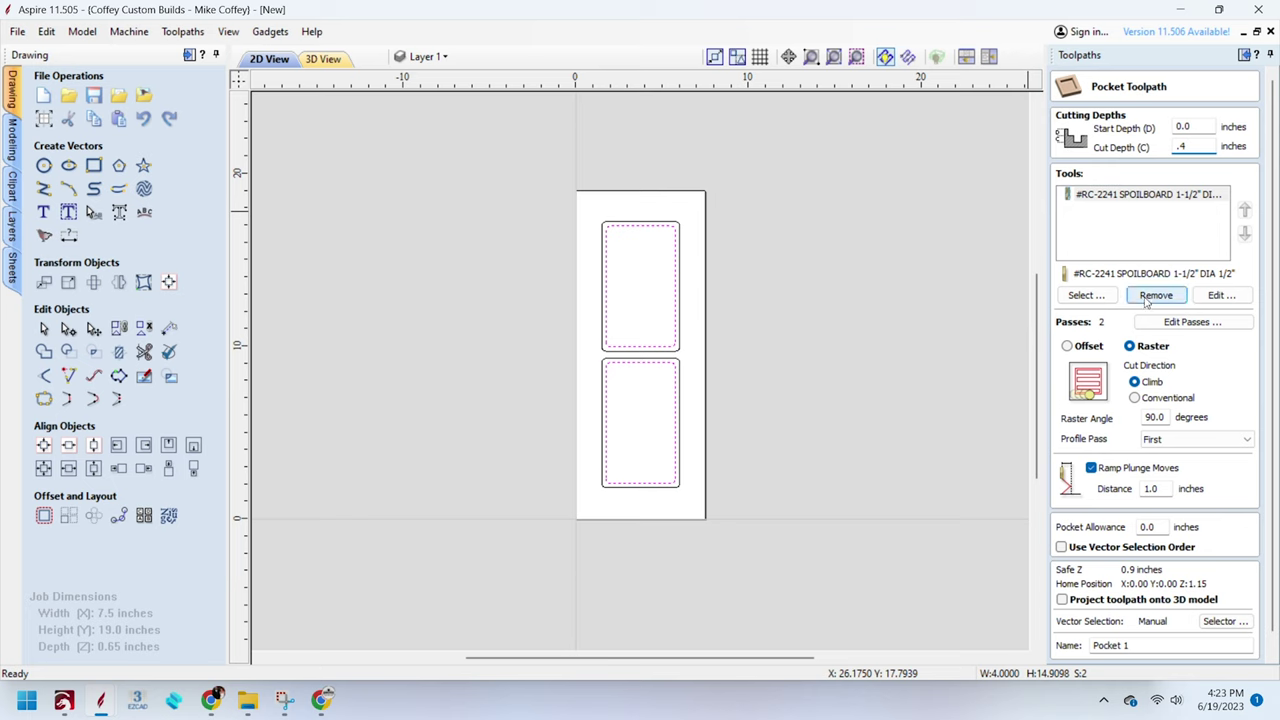
# Replace the pocket's spoilboard bit with the 1350xp 1/2" DC End Mill from the tool database
pyautogui.click(1152, 296)
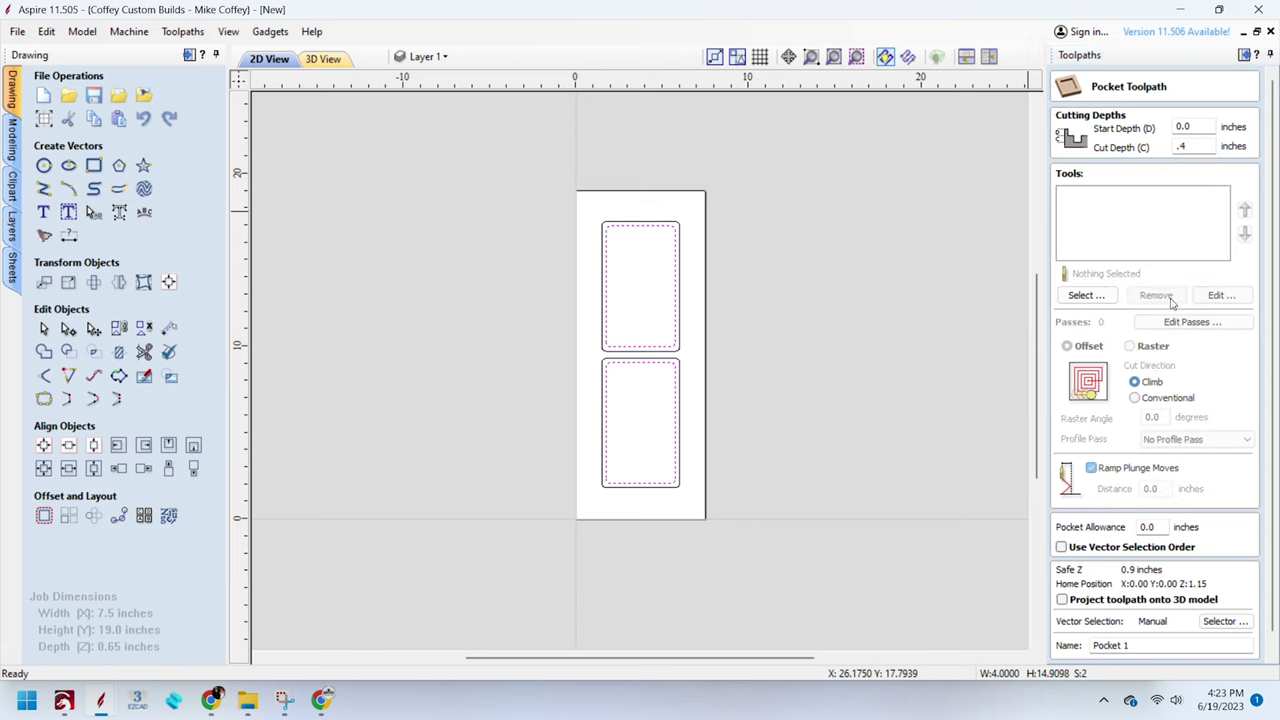
pyautogui.click(1097, 297)
pyautogui.scroll(-6, 385, 331)
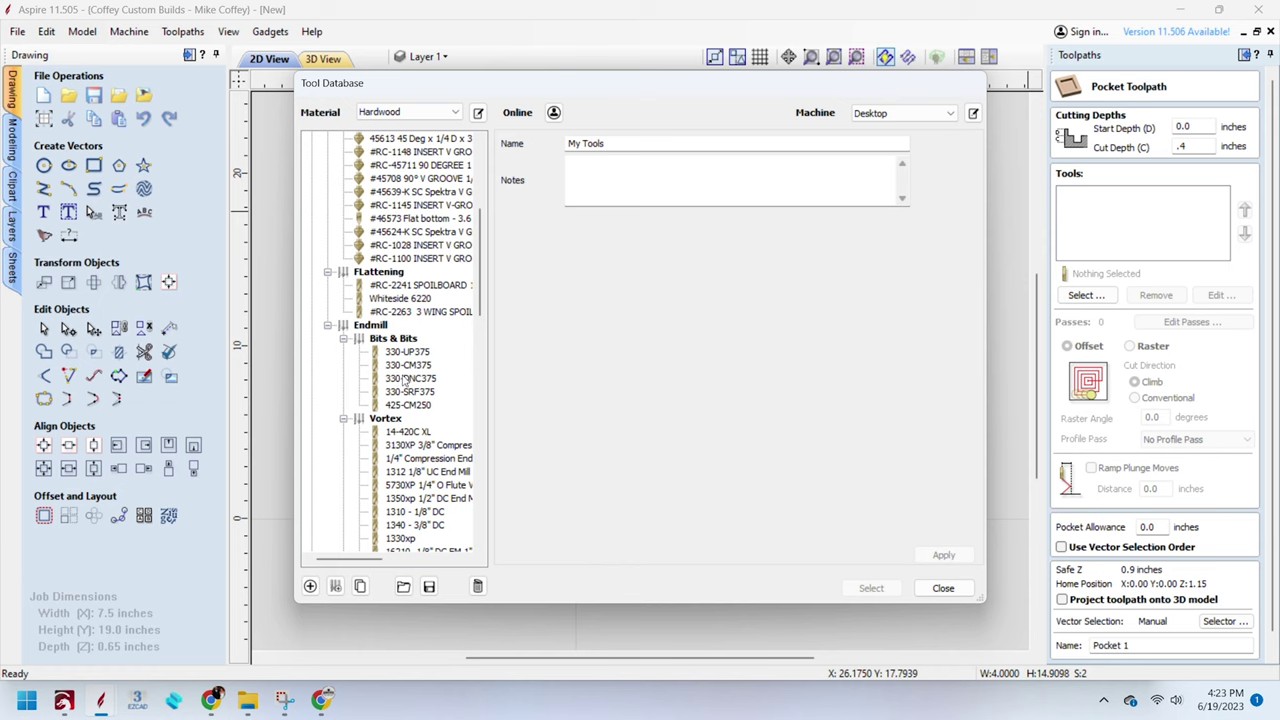
pyautogui.doubleClick(410, 500)
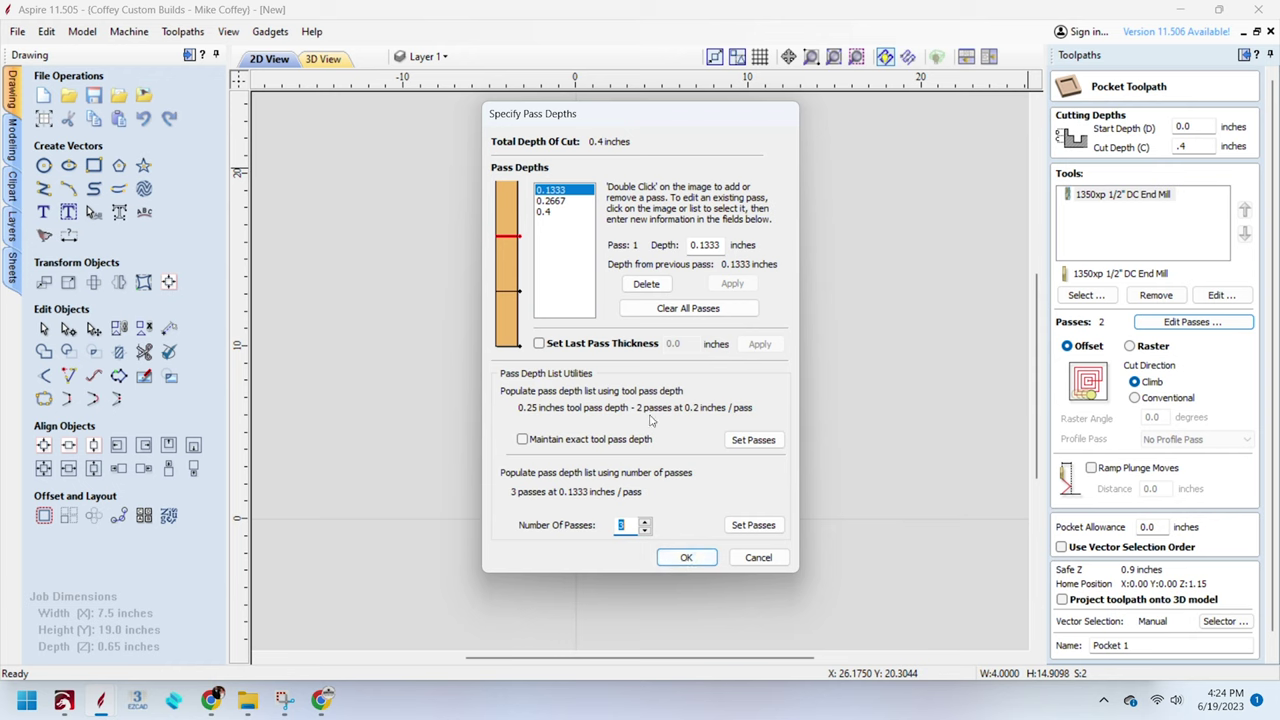
# Divide the pocket's cut depth into 3 passes and ramp the plunge moves over a distance of 1.0 inch
pyautogui.click(662, 558)
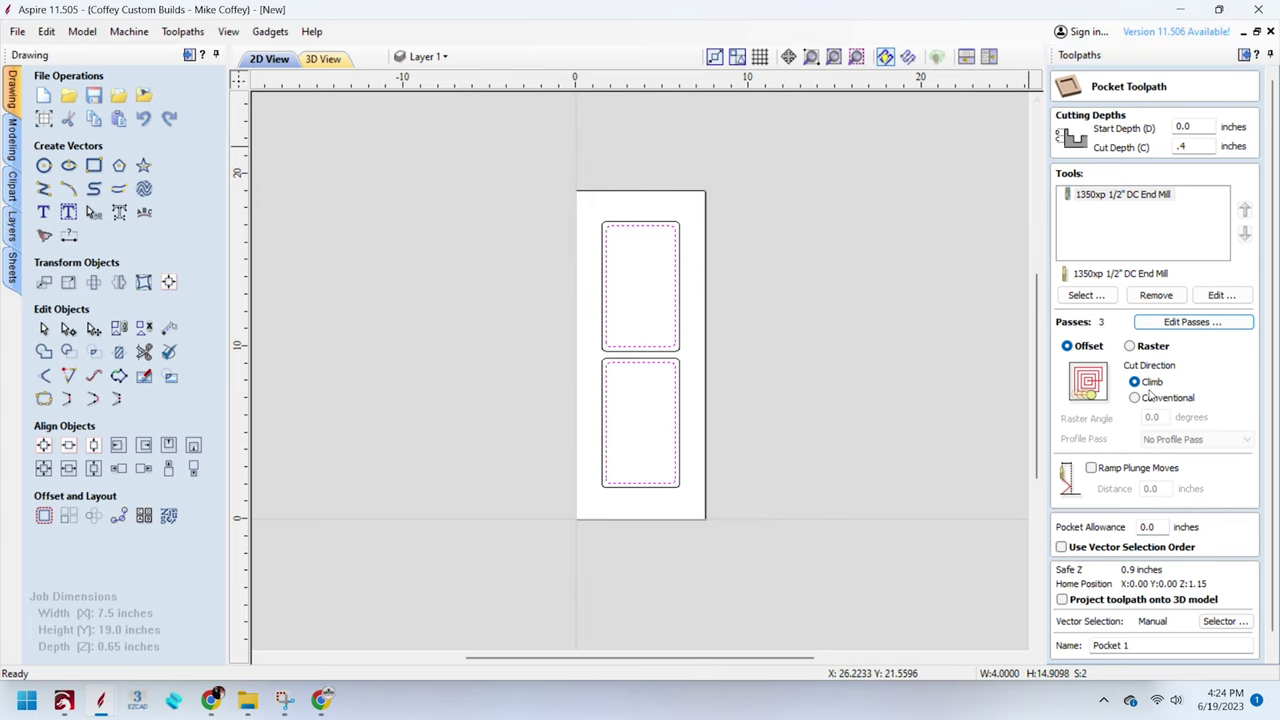
pyautogui.click(1091, 469)
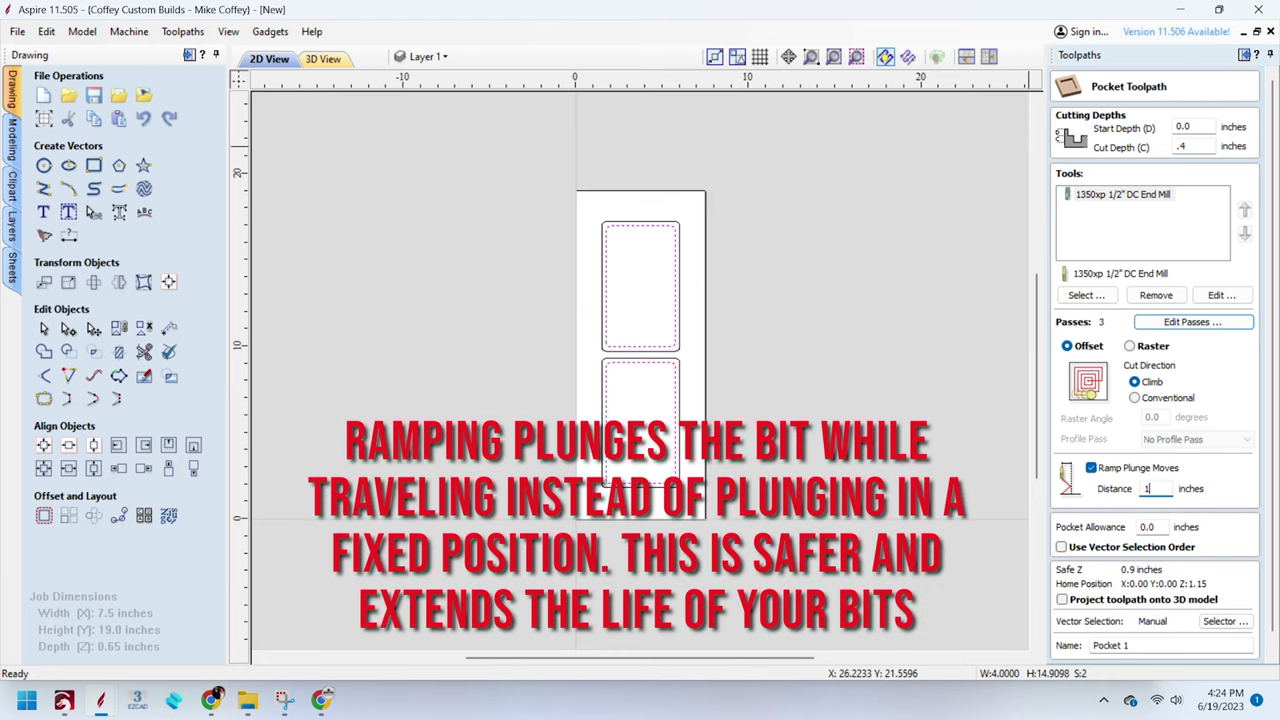
pyautogui.scroll(-1, 1115, 628)
pyautogui.click(1100, 653)
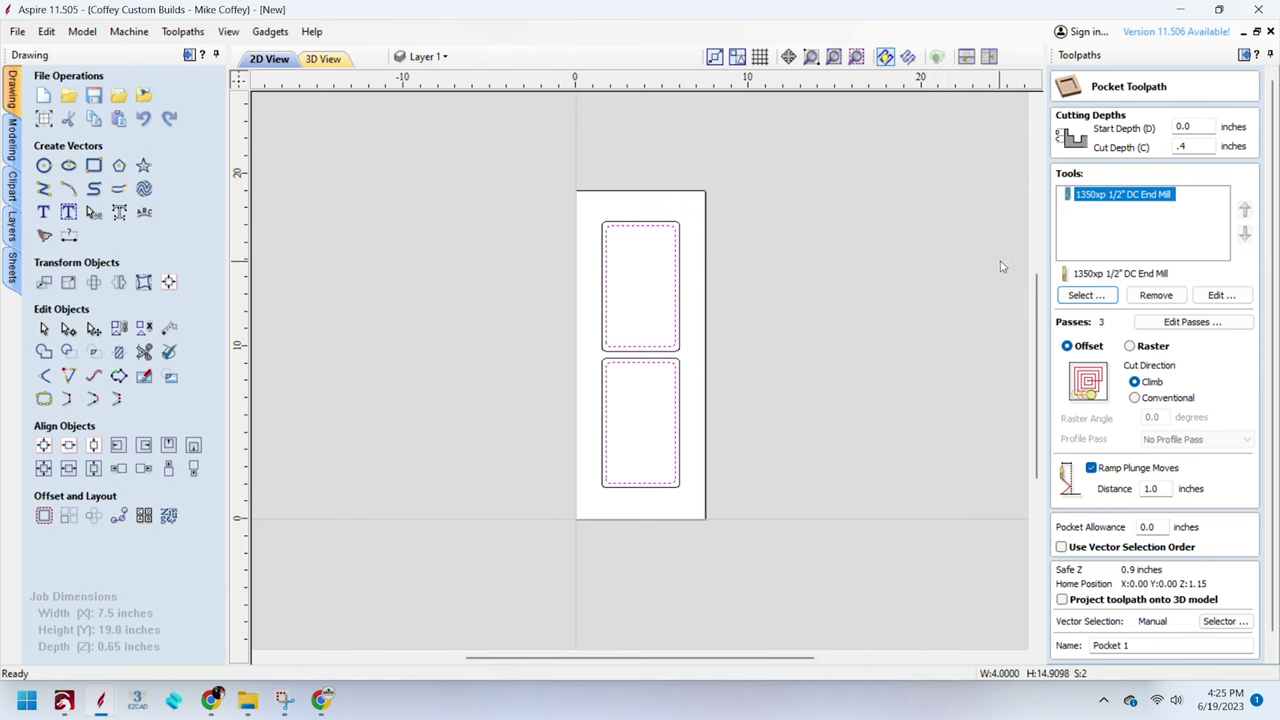
# Add a second tool from the tool database so the pocket gets a separate clearance toolpath
pyautogui.click(1084, 295)
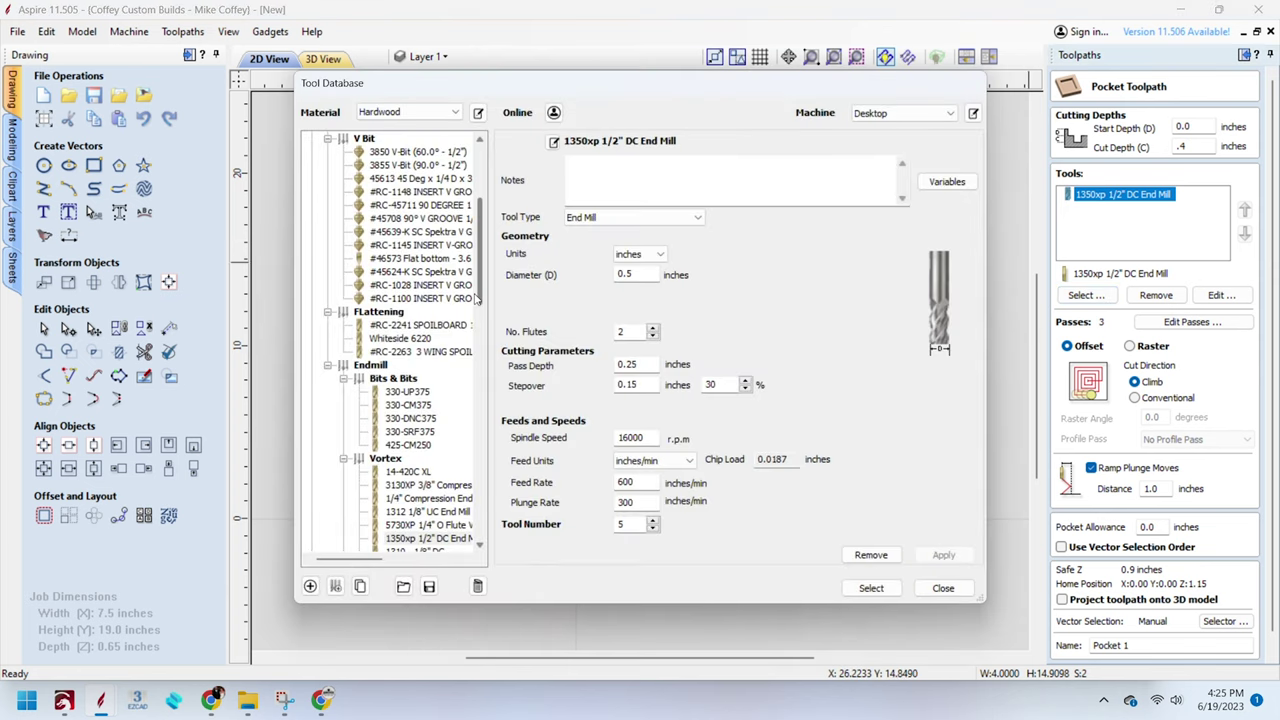
pyautogui.scroll(4, 400, 250)
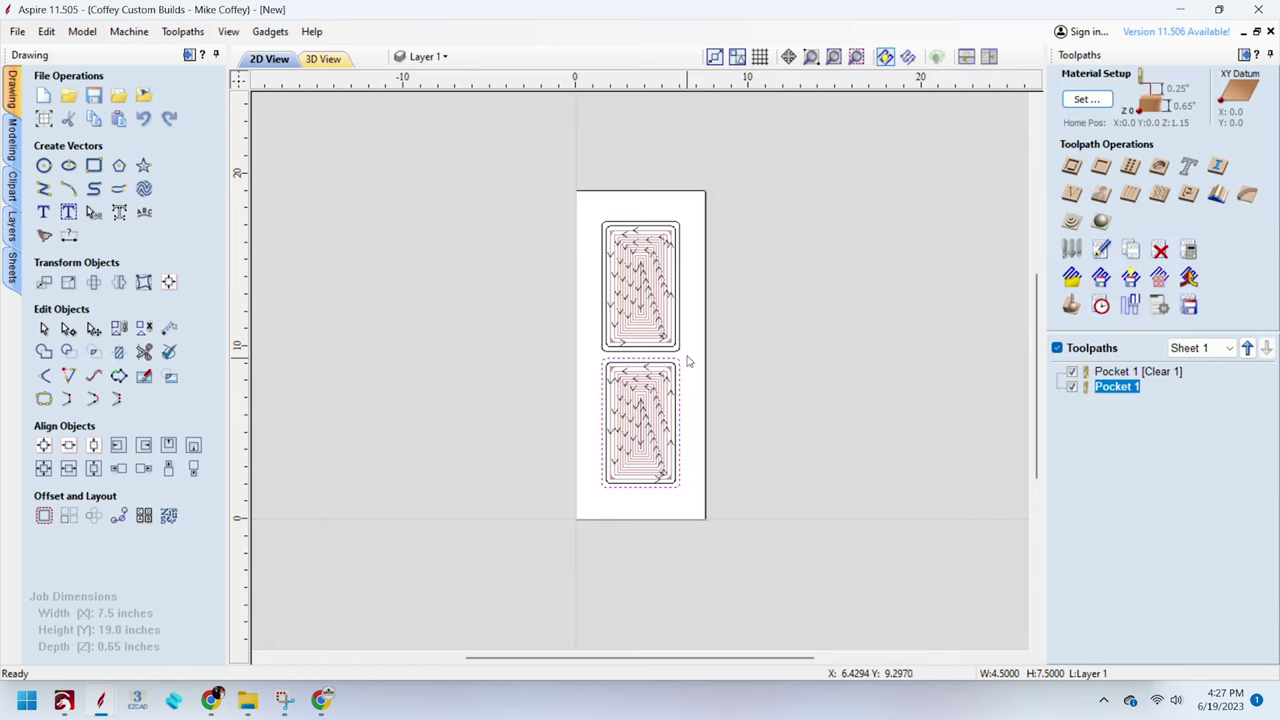
# Start a profile toolpath around the outside of the two outer rounded rectangles with a cut depth of 0.65 inches
pyautogui.keyDown('shift'); pyautogui.click(680, 347); pyautogui.keyUp('shift')
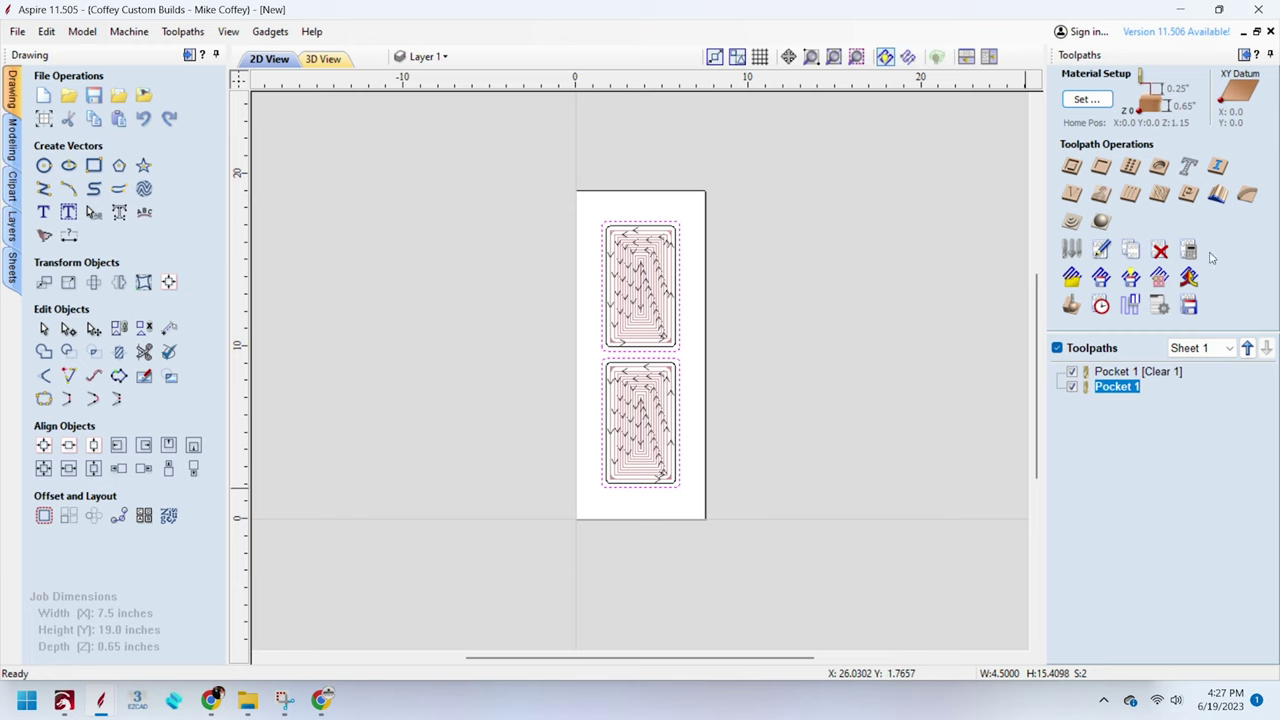
pyautogui.click(1071, 167)
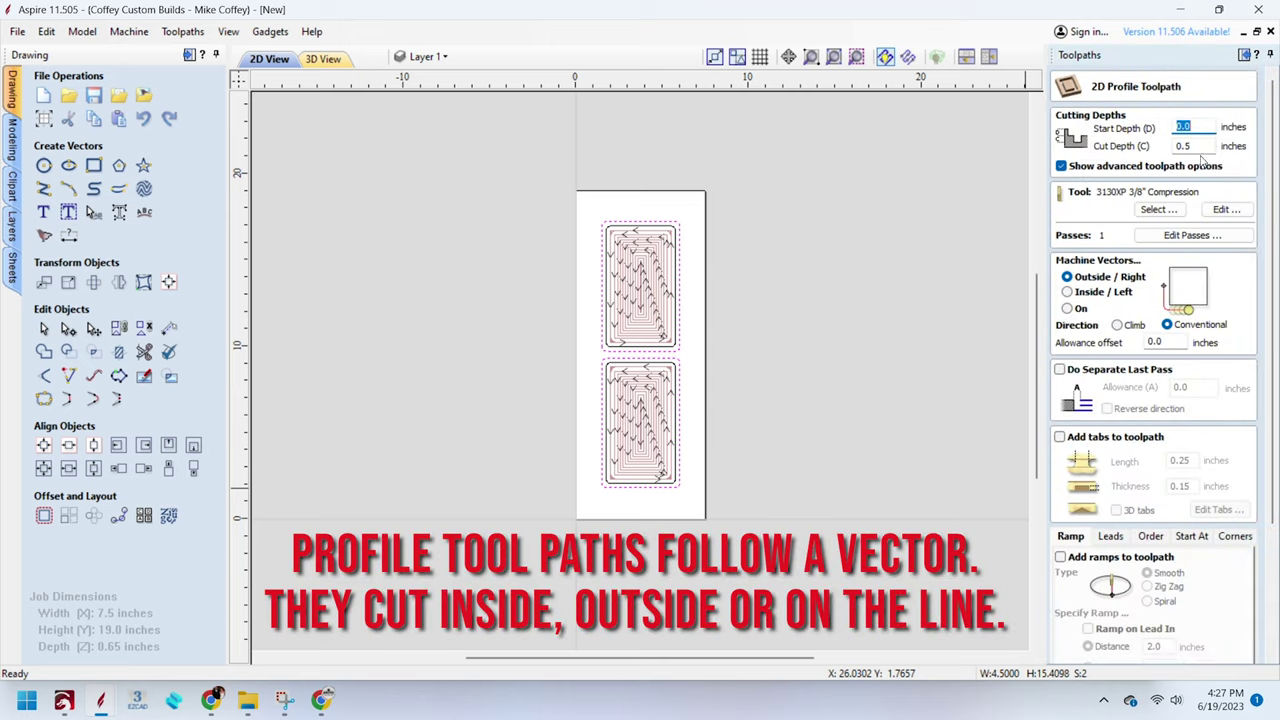
pyautogui.write('.65')
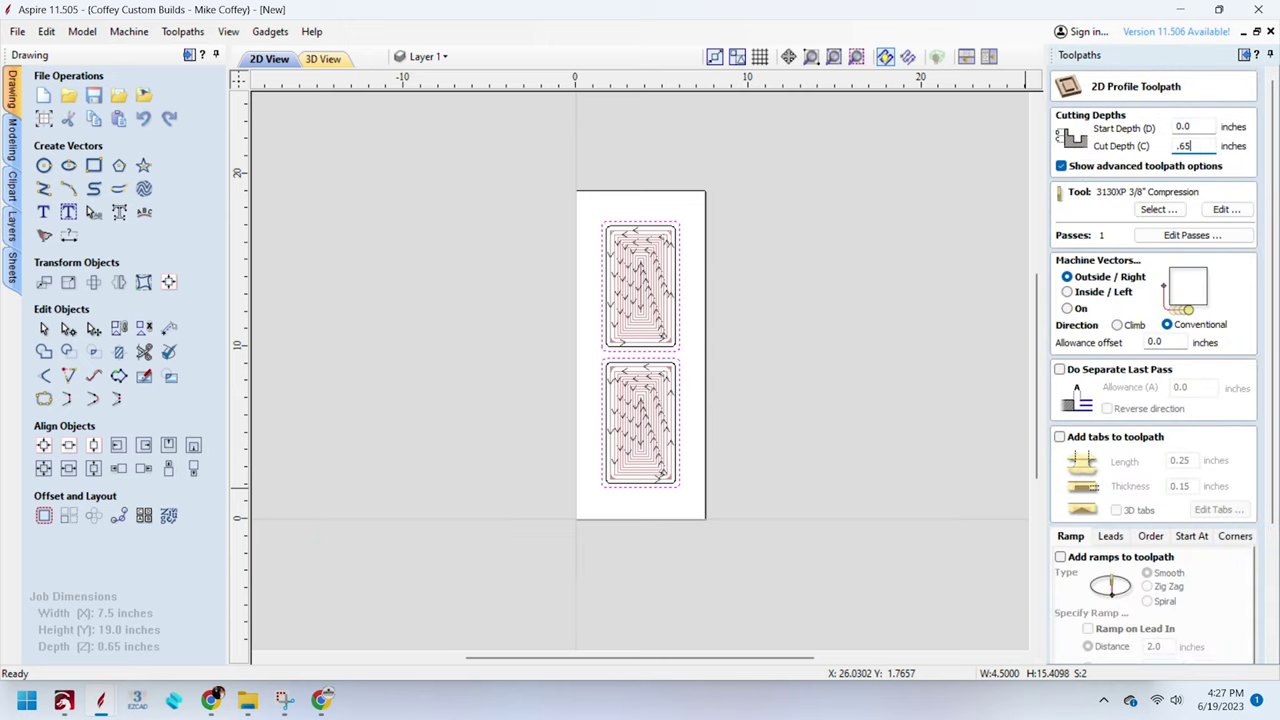
# Replace the profile toolpath's bit with the 1/4" Compression End Mill 3112 from the Vortex group of the tool database
pyautogui.click(1159, 210)
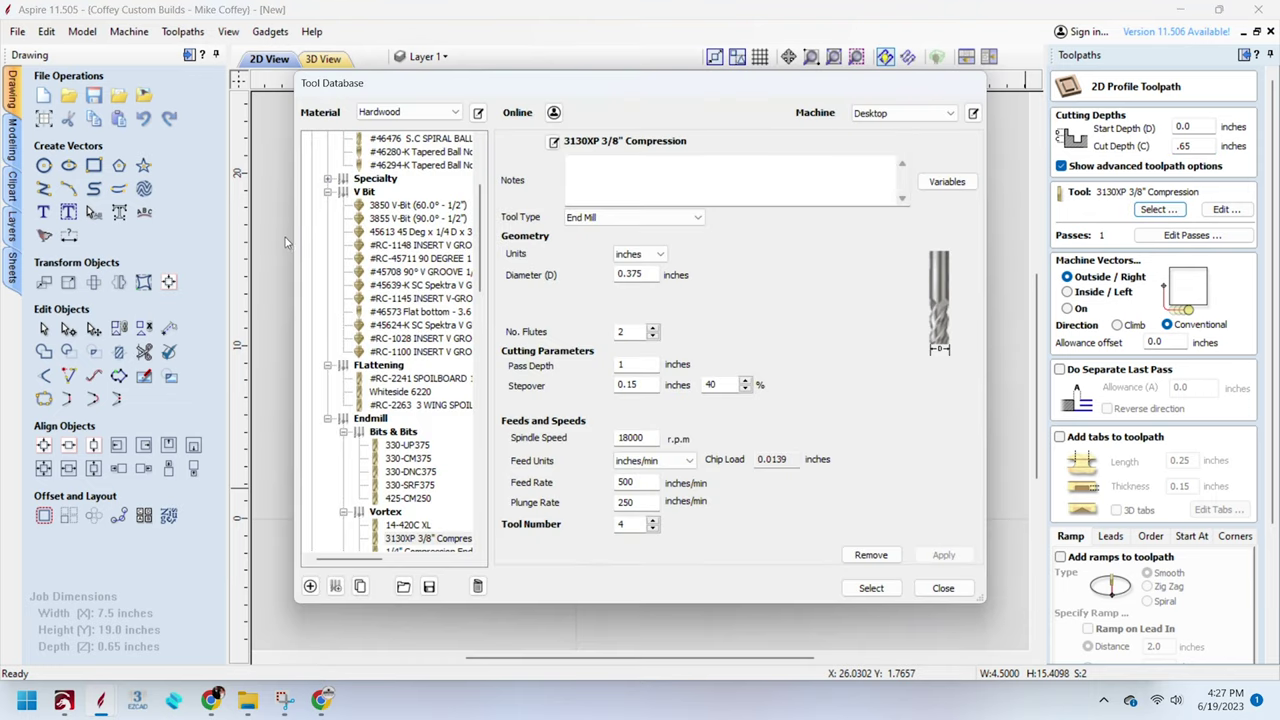
pyautogui.scroll(3, 386, 355)
pyautogui.scroll(-7, 386, 355)
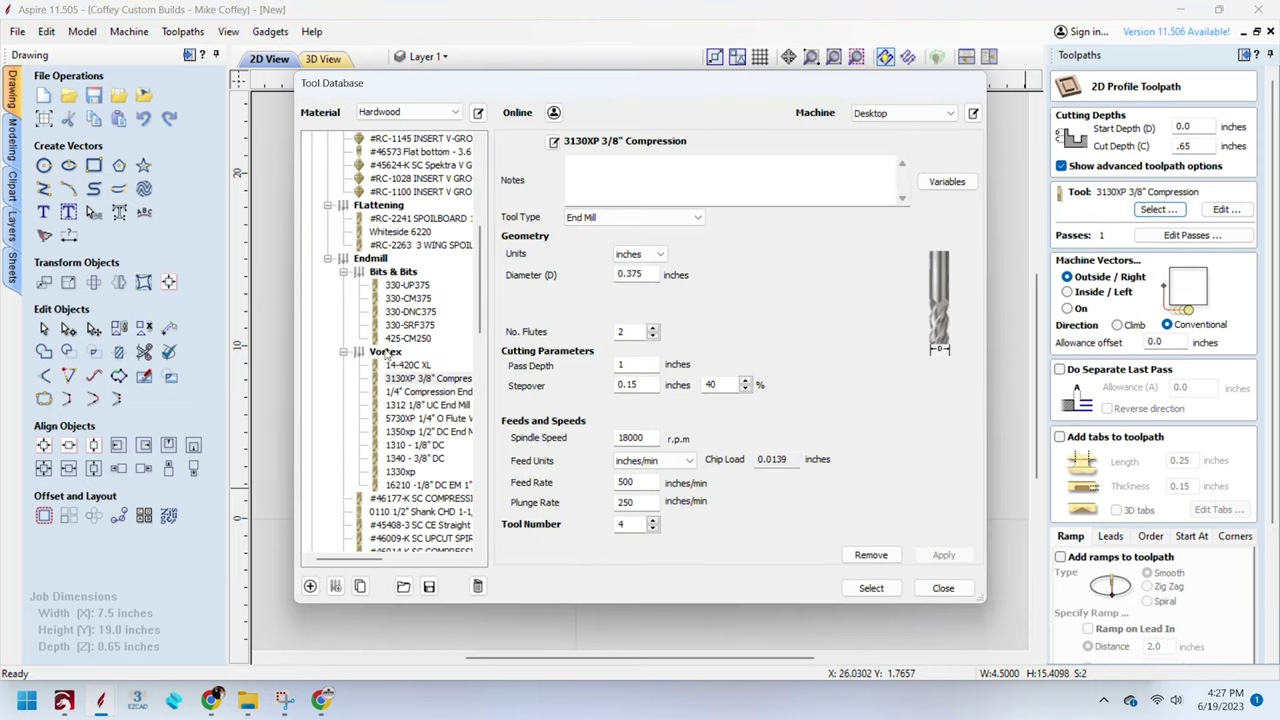
pyautogui.doubleClick(423, 393)
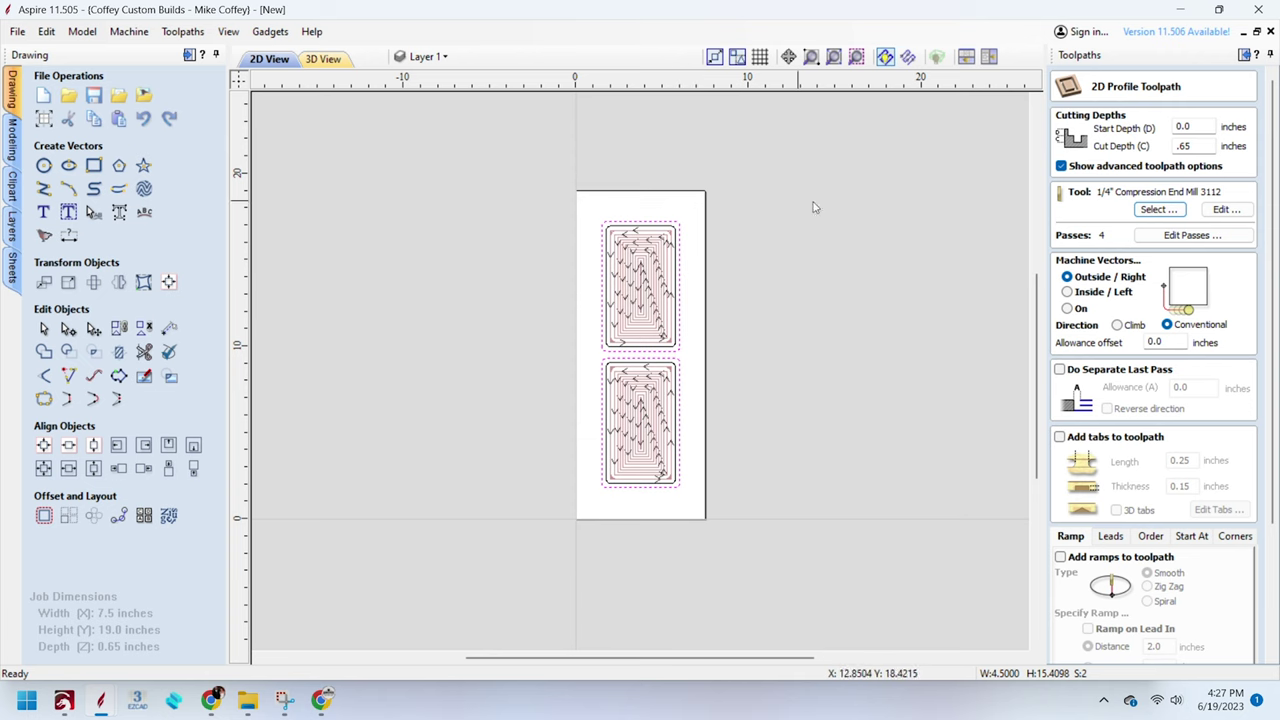
# Add tabs to the profile toolpath, placing a constant number of 4 on each outer rectangle away from the corners
pyautogui.scroll(-1, 1140, 366)
pyautogui.click(1061, 412)
pyautogui.click(1219, 485)
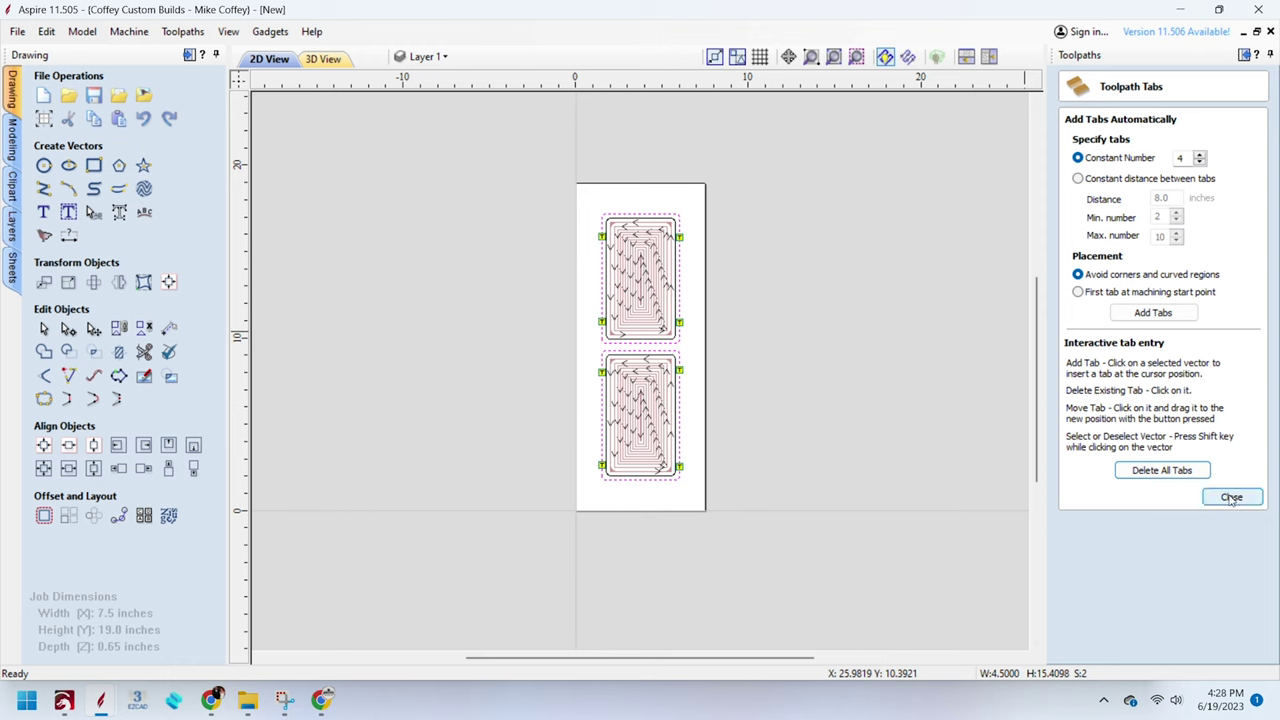
pyautogui.click(1231, 497)
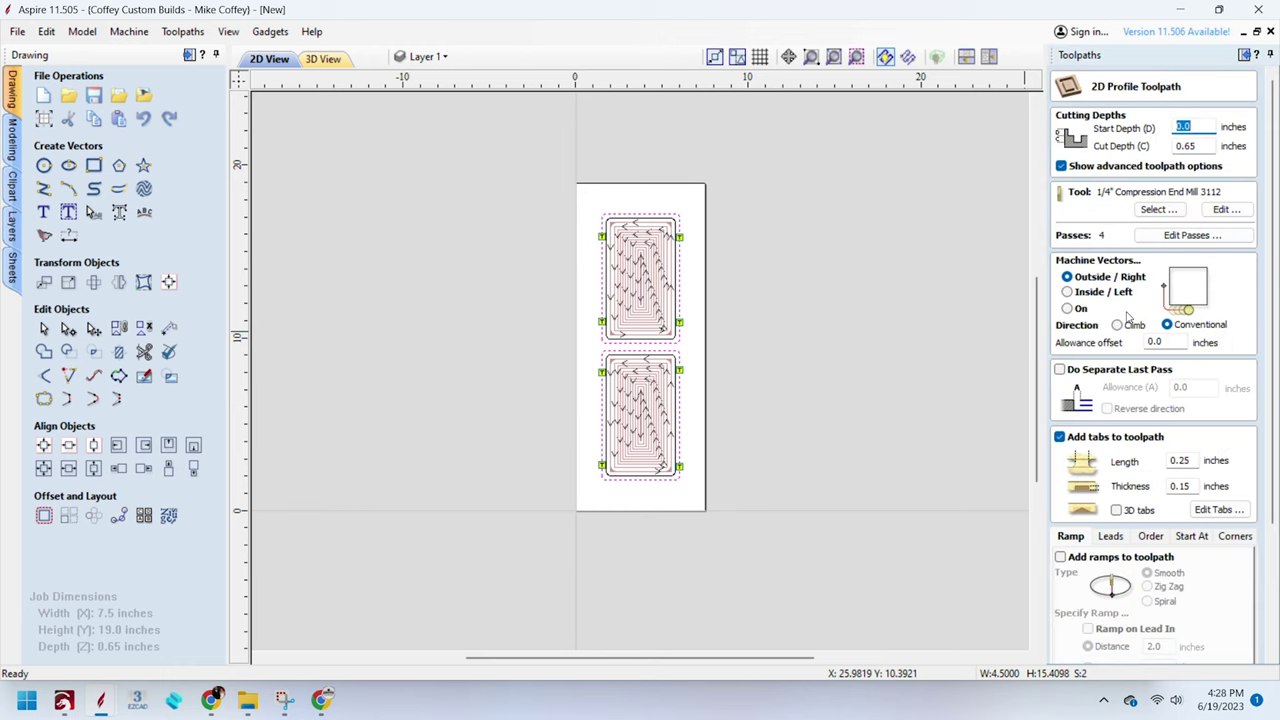
# Add ramps to the profile toolpath and calculate it
pyautogui.scroll(-1, 1150, 498)
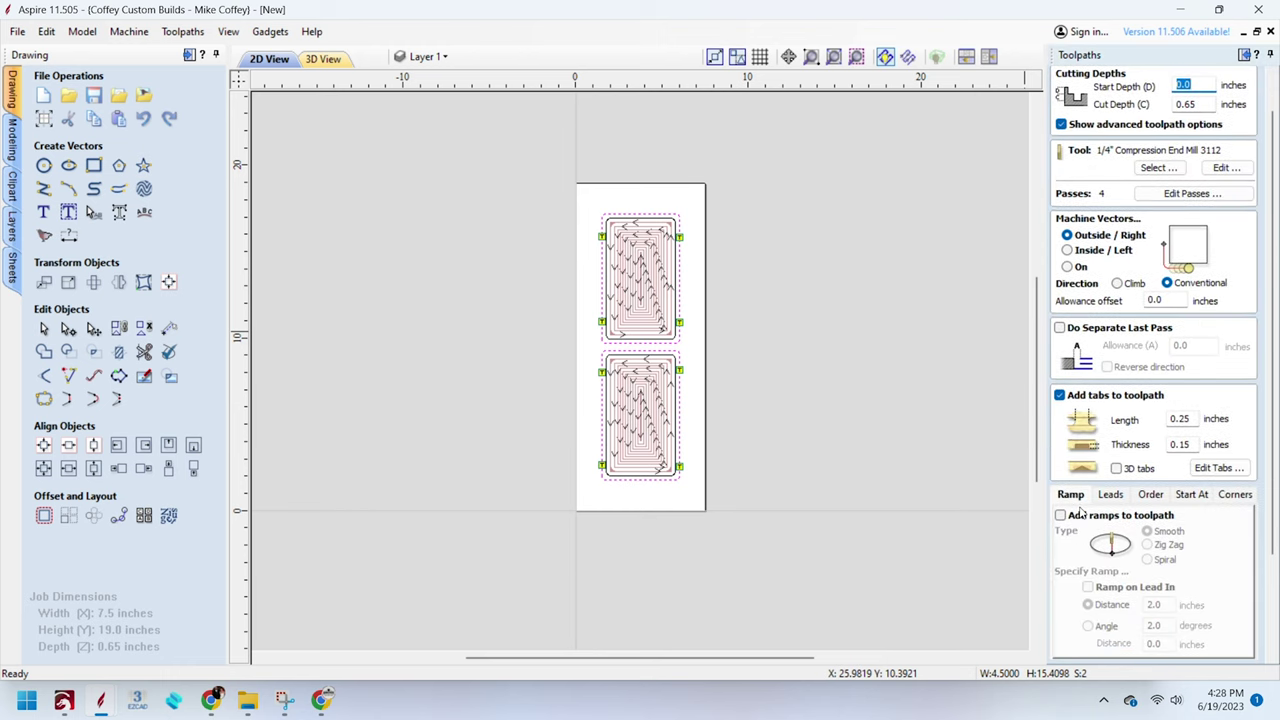
pyautogui.click(1080, 514)
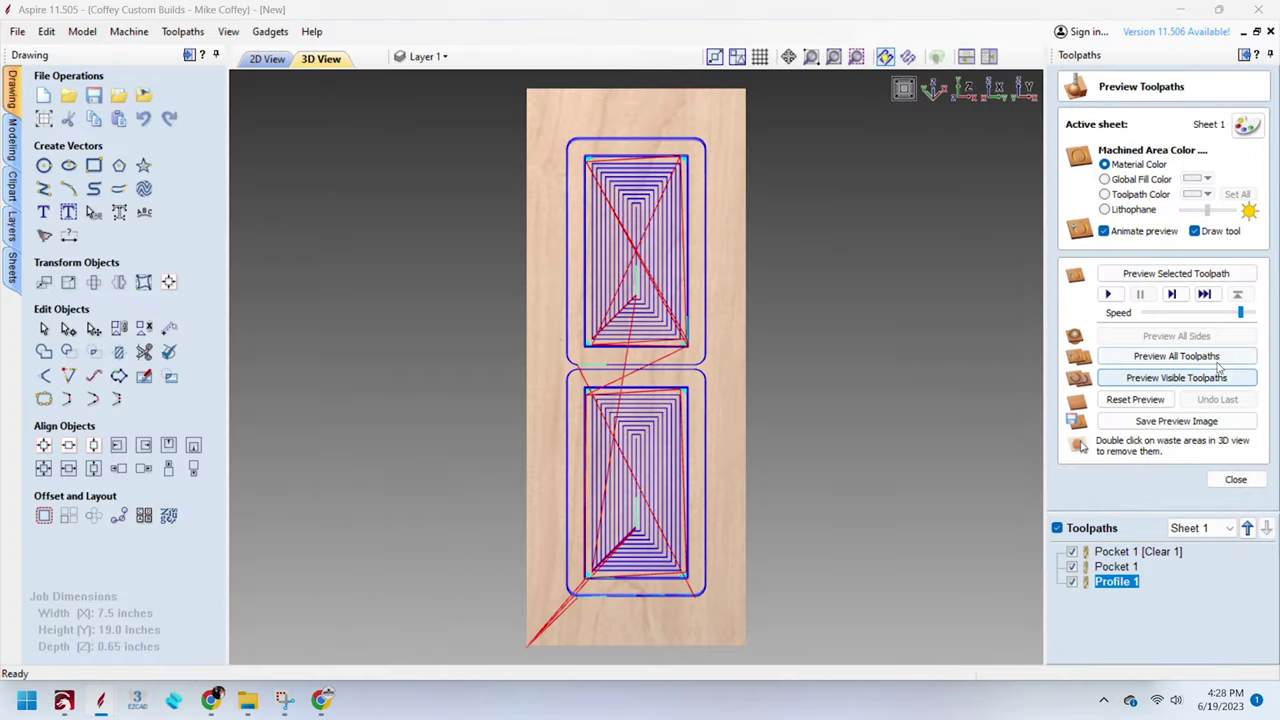
# Run an animated 3D preview of all toolpaths on the board from a tilted view
pyautogui.moveTo(709, 446); pyautogui.dragTo(746, 345)
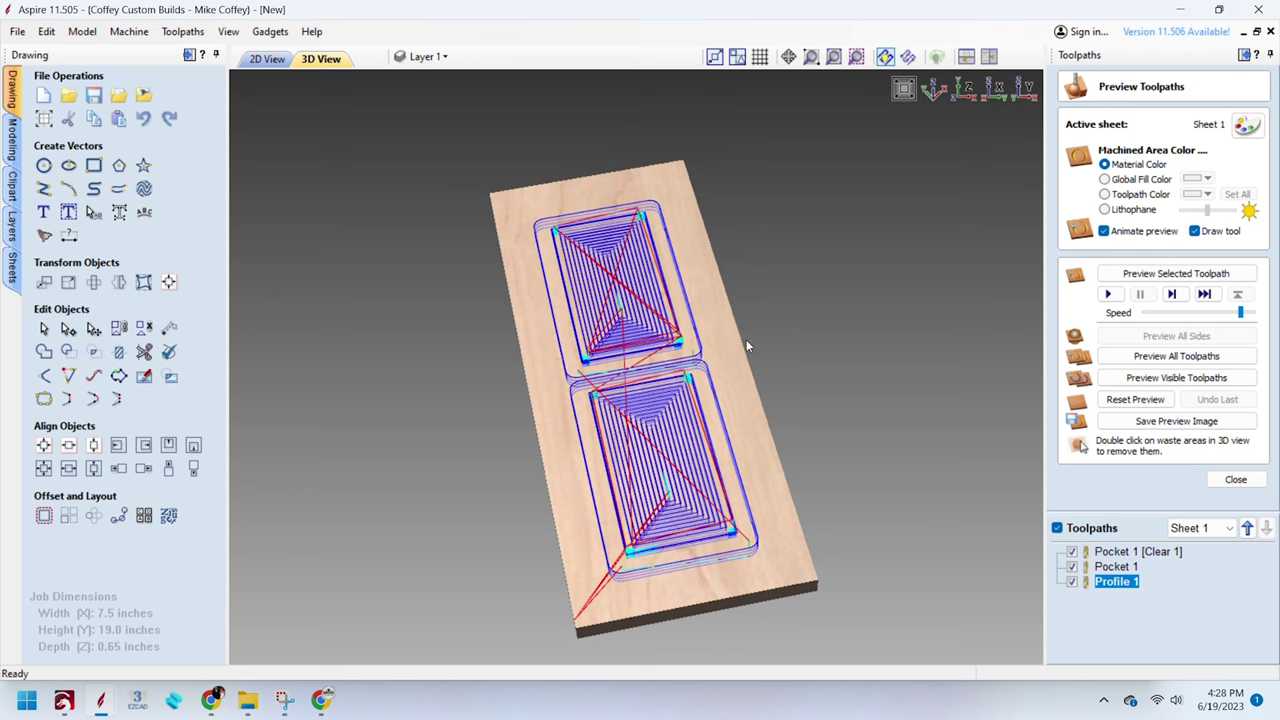
pyautogui.click(1200, 357)
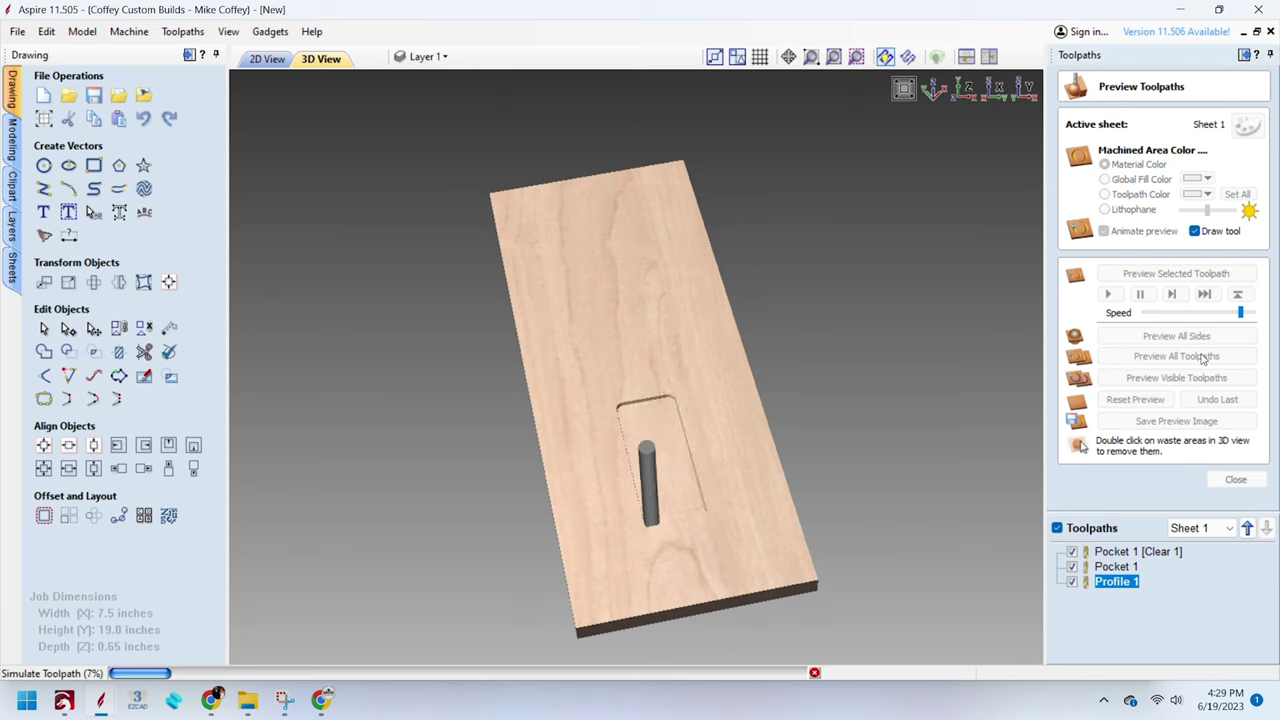